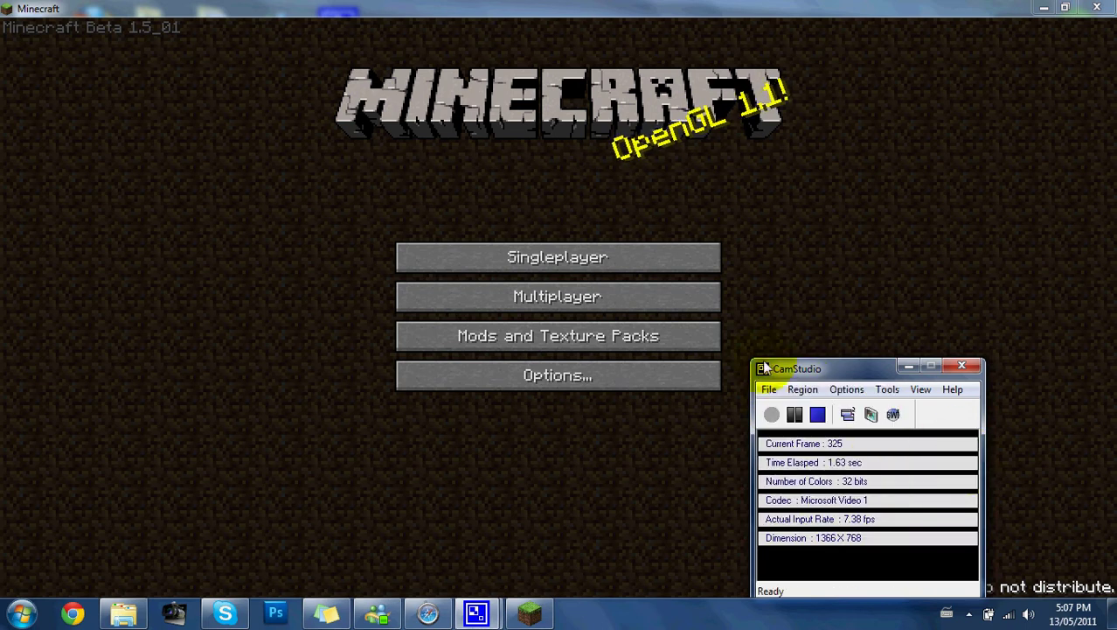
- Exit Minecraft from its title screen to reveal the desktop icons
left_click_drag(788, 375, 1045, 533)
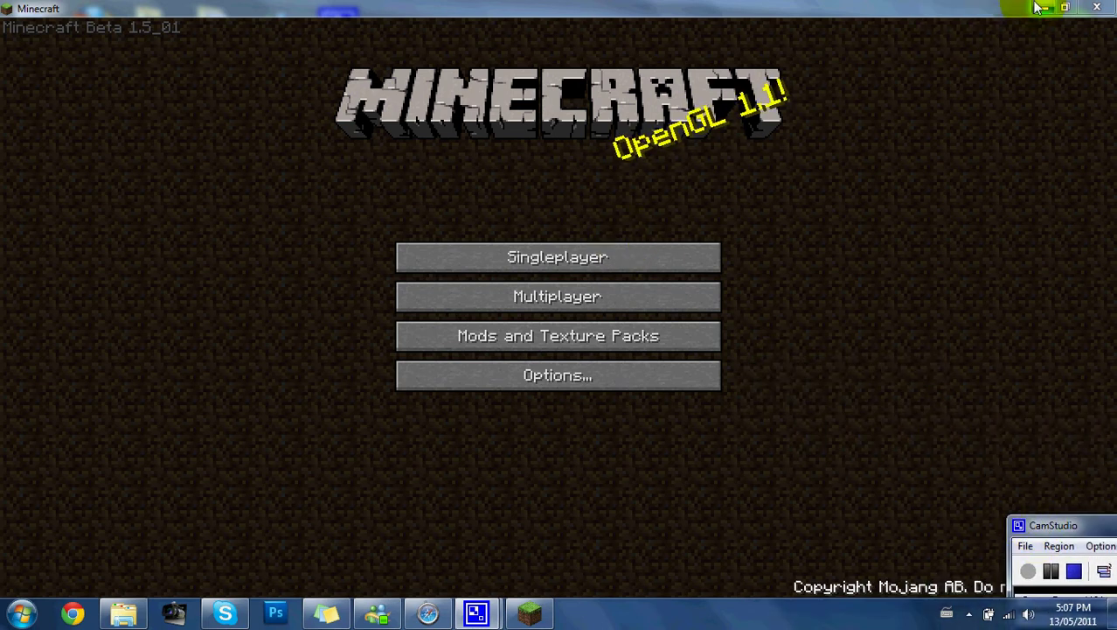
left_click(1065, 7)
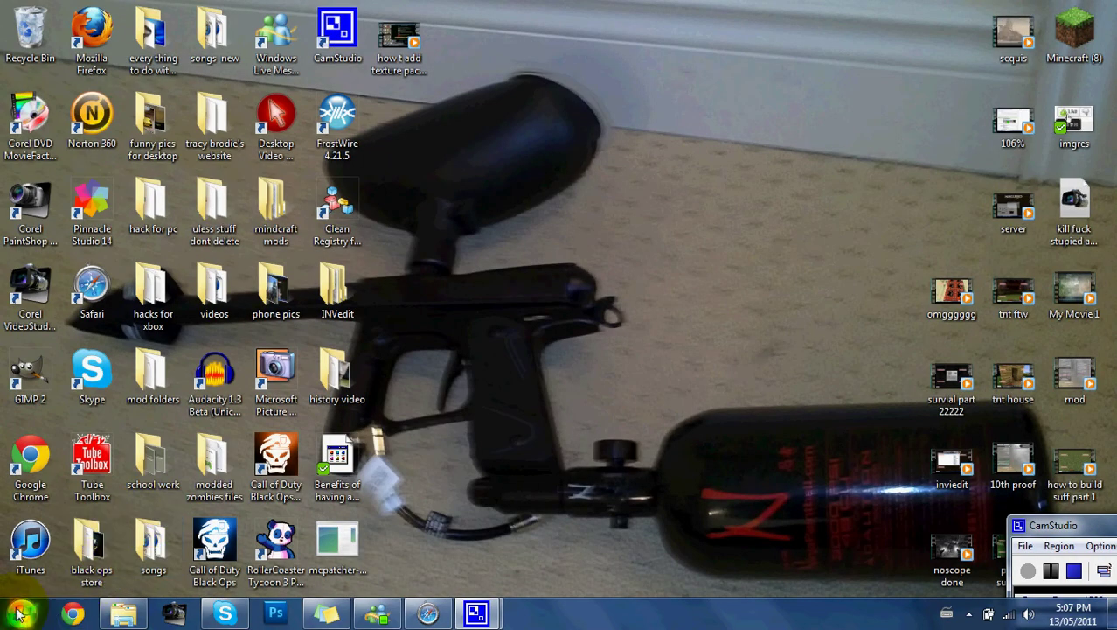
- Search the Start menu for %appdata%
left_click(21, 614)
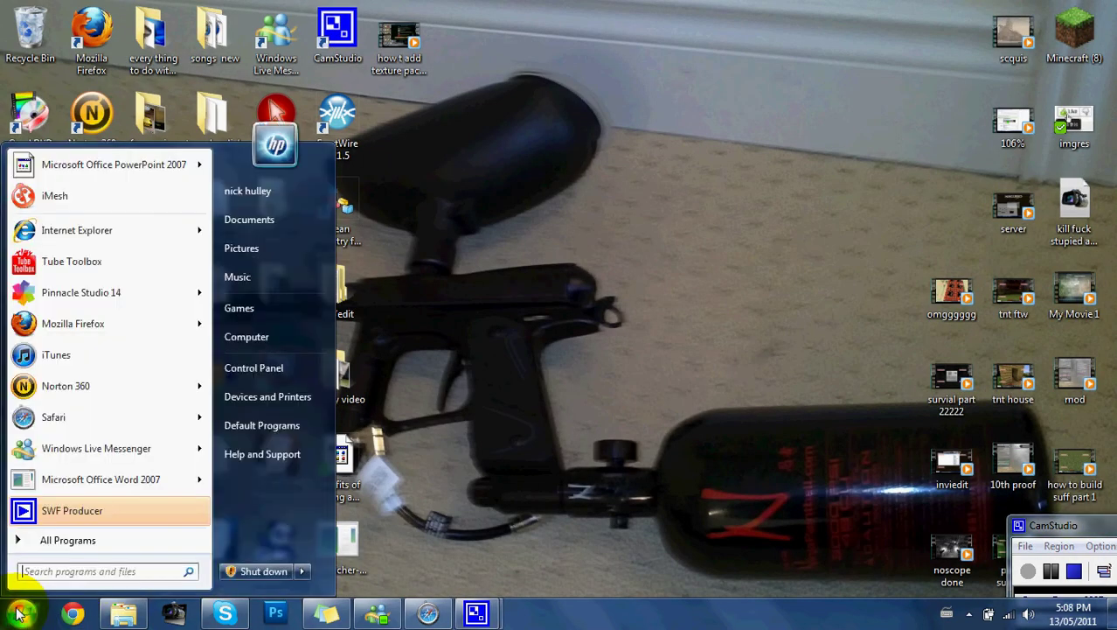
type("%appdata")
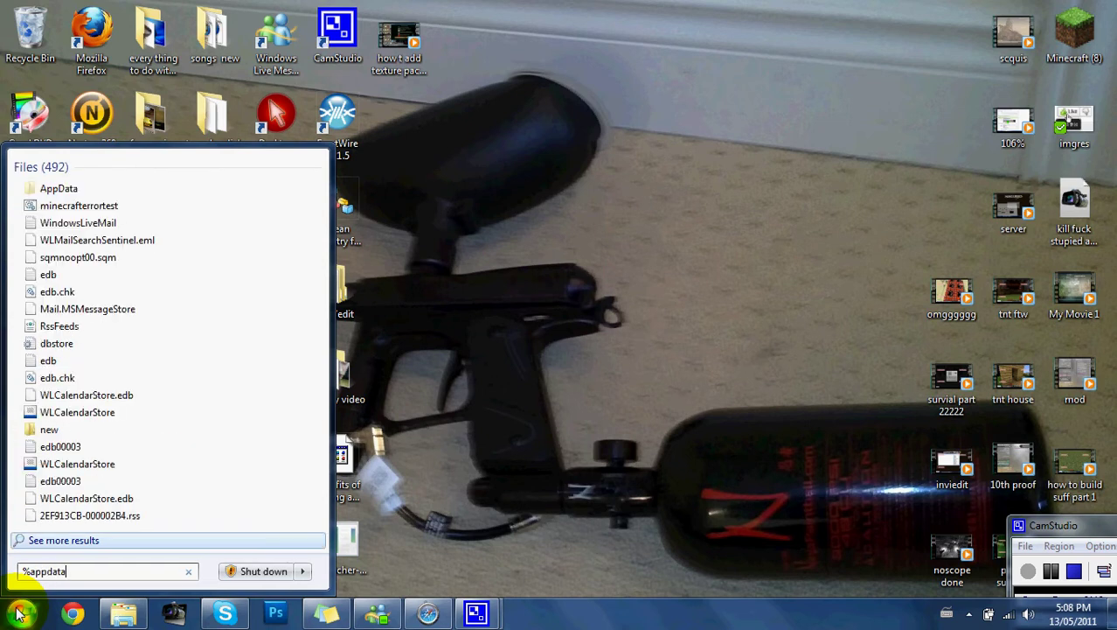
type("%")
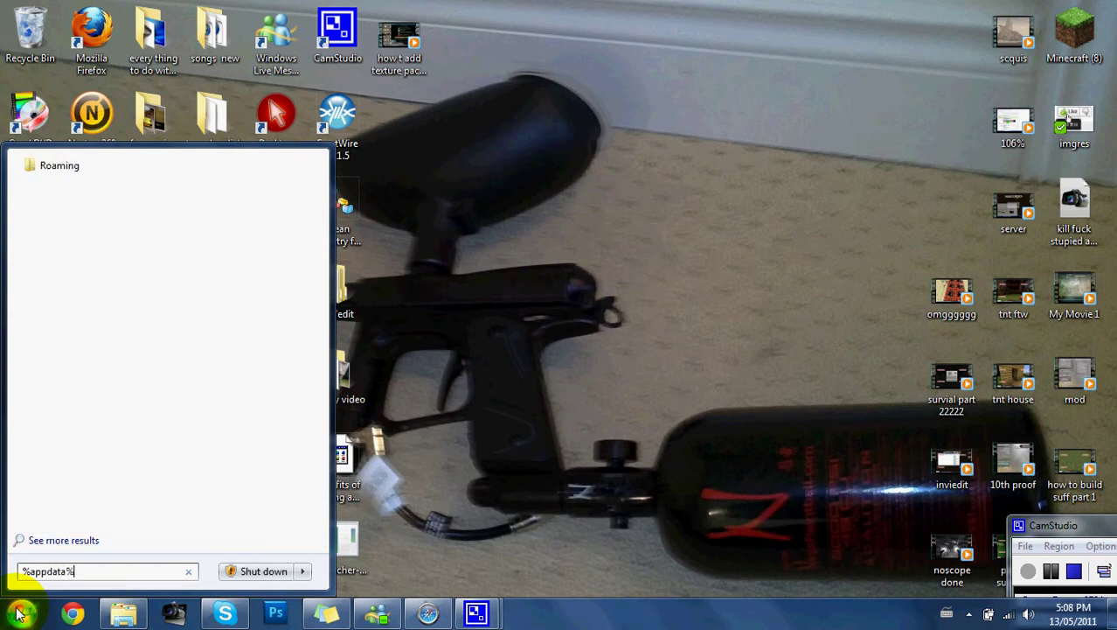
- Open Roaming\.minecraft and move the saves folder onto the desktop
left_click(55, 165)
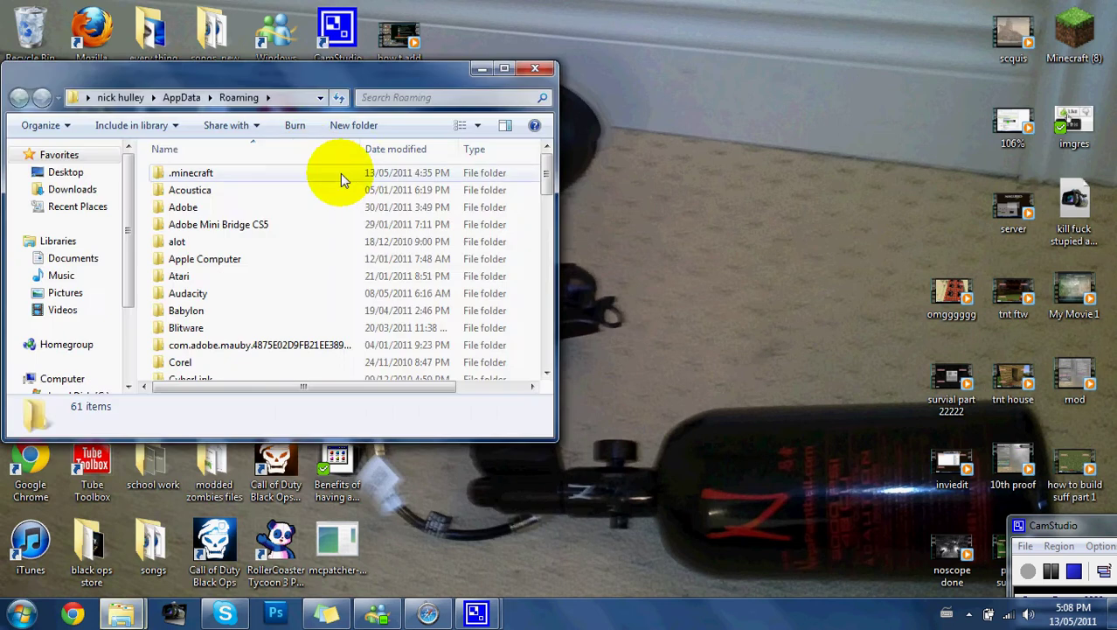
double_click(205, 166)
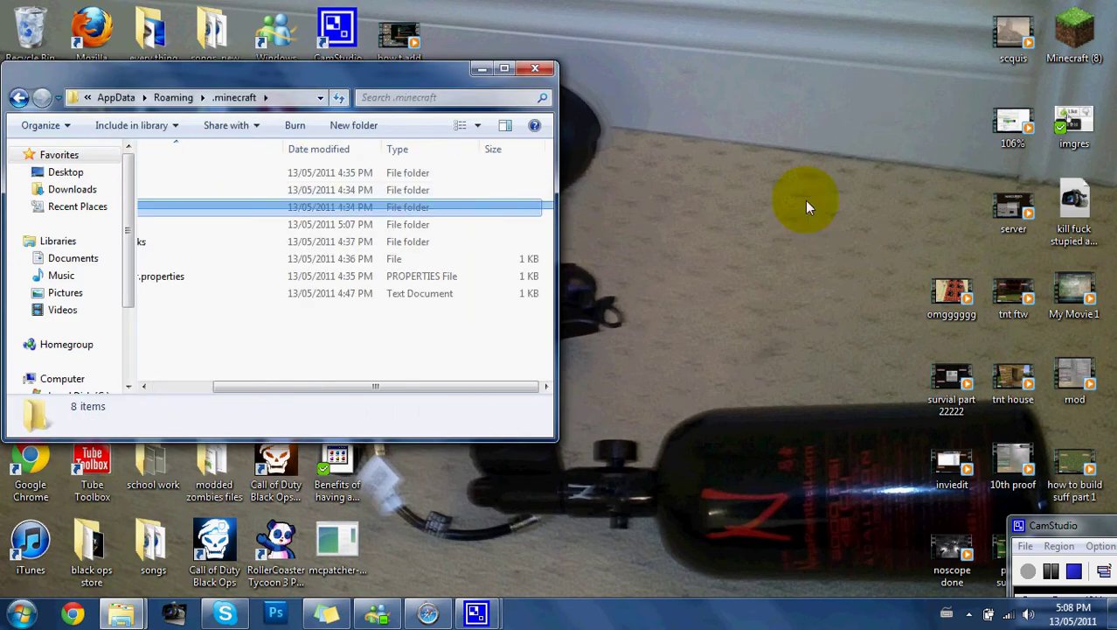
left_click_drag(379, 201, 150, 247)
left_click_drag(252, 386, 142, 361)
left_click(149, 210)
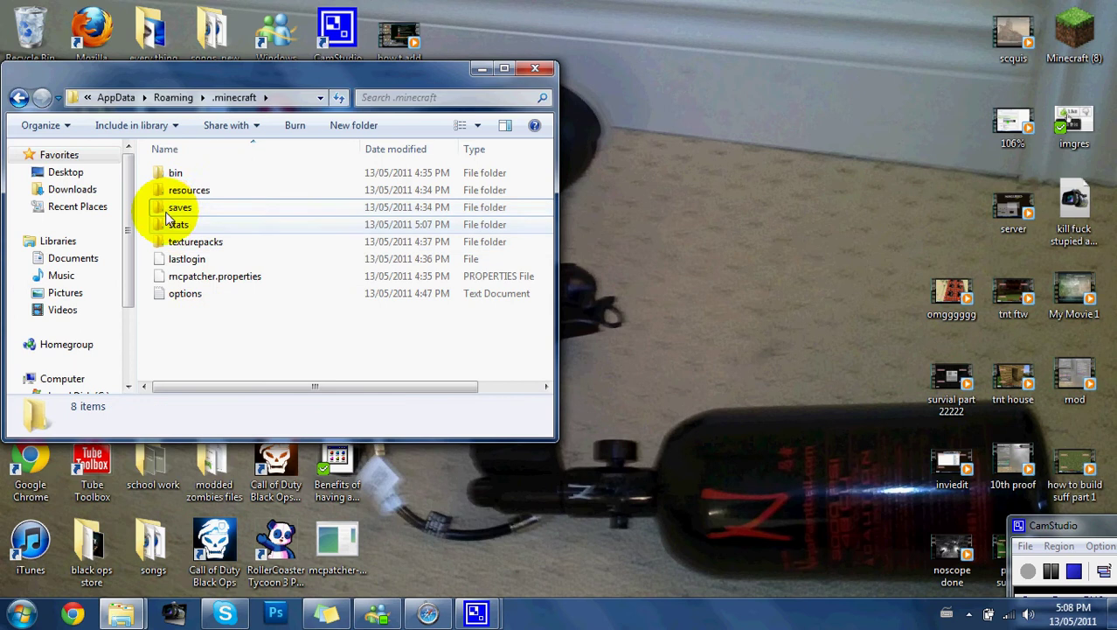
left_click_drag(149, 210, 636, 211)
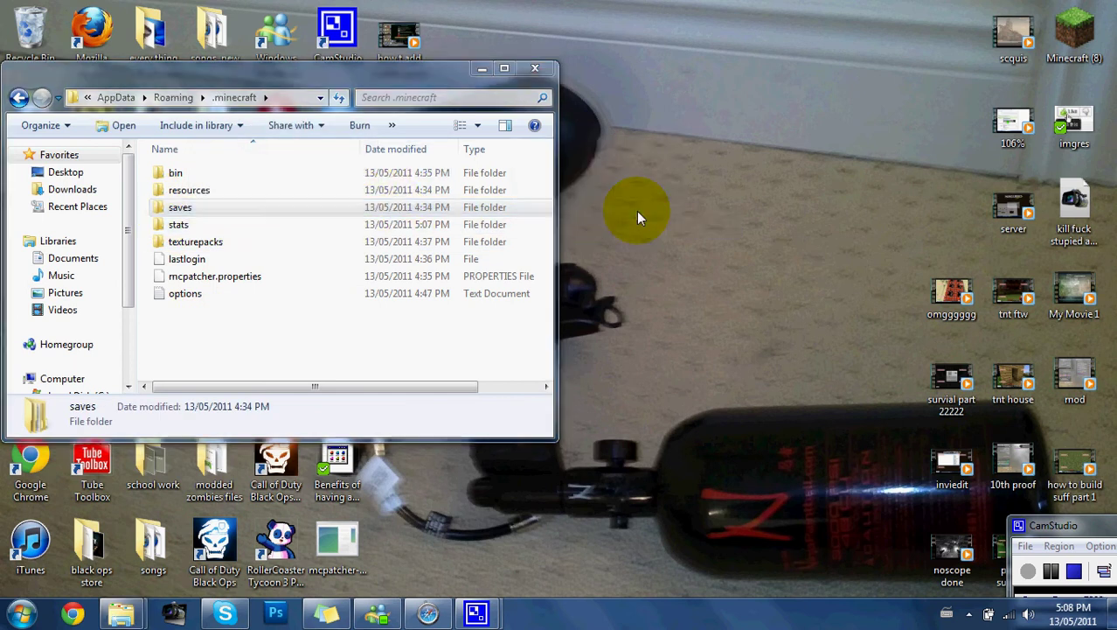
- In .minecraft\bin, delete every file except the natives folder
left_click(230, 177)
double_click(232, 179)
left_click(230, 179)
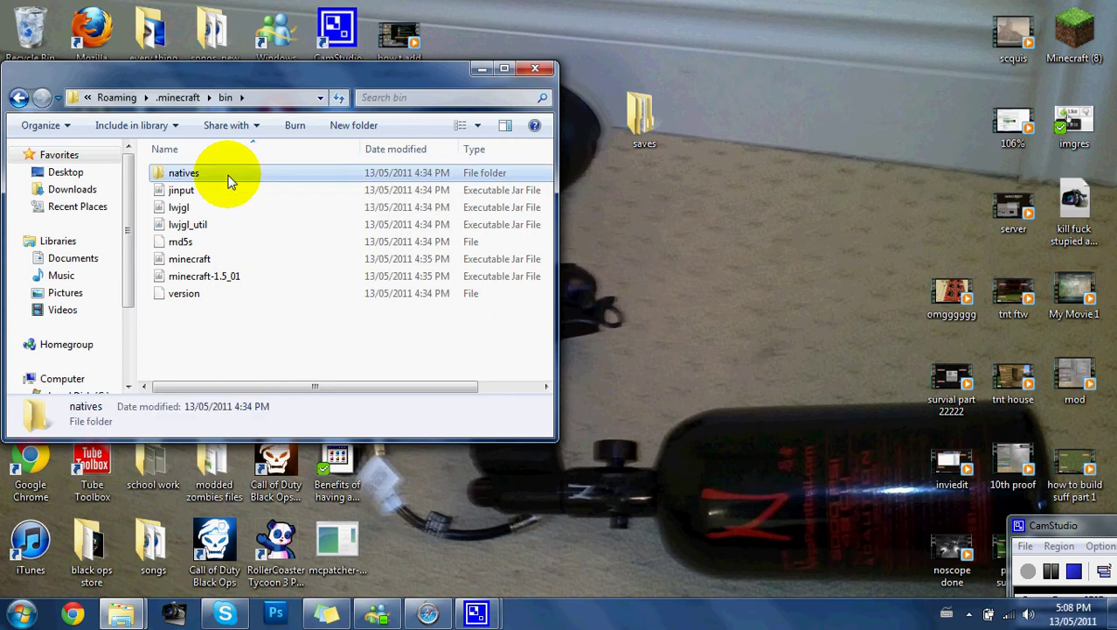
left_click(220, 294)
left_click_drag(220, 320, 219, 196)
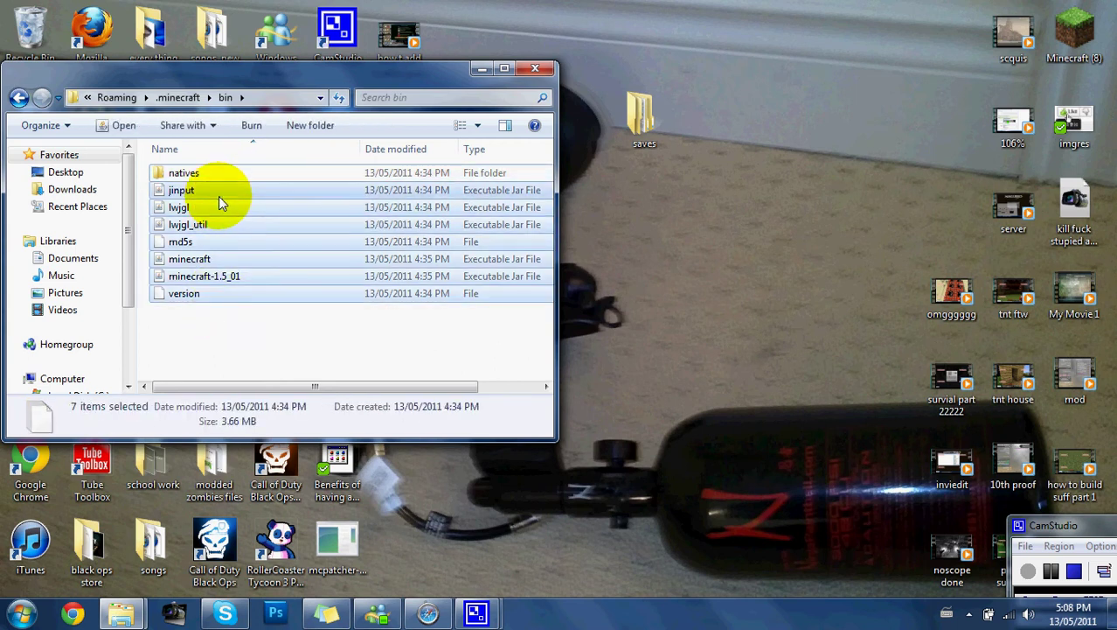
key("Delete")
left_click(625, 319)
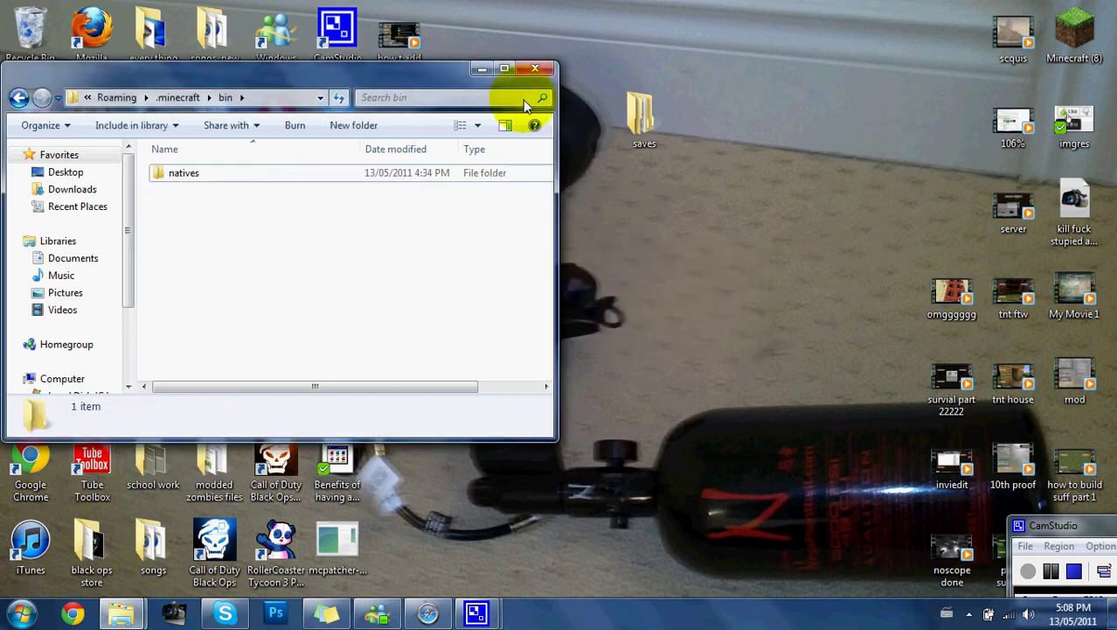
- Close the bin folder and log in through the Minecraft Launcher to redownload game files
left_click(533, 68)
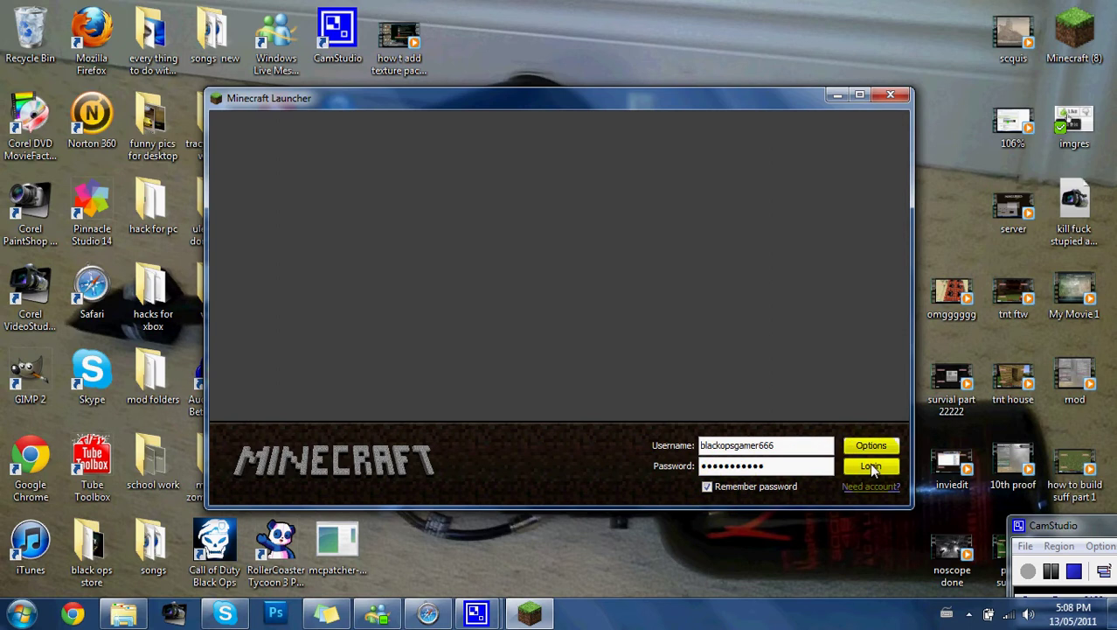
left_click(869, 464)
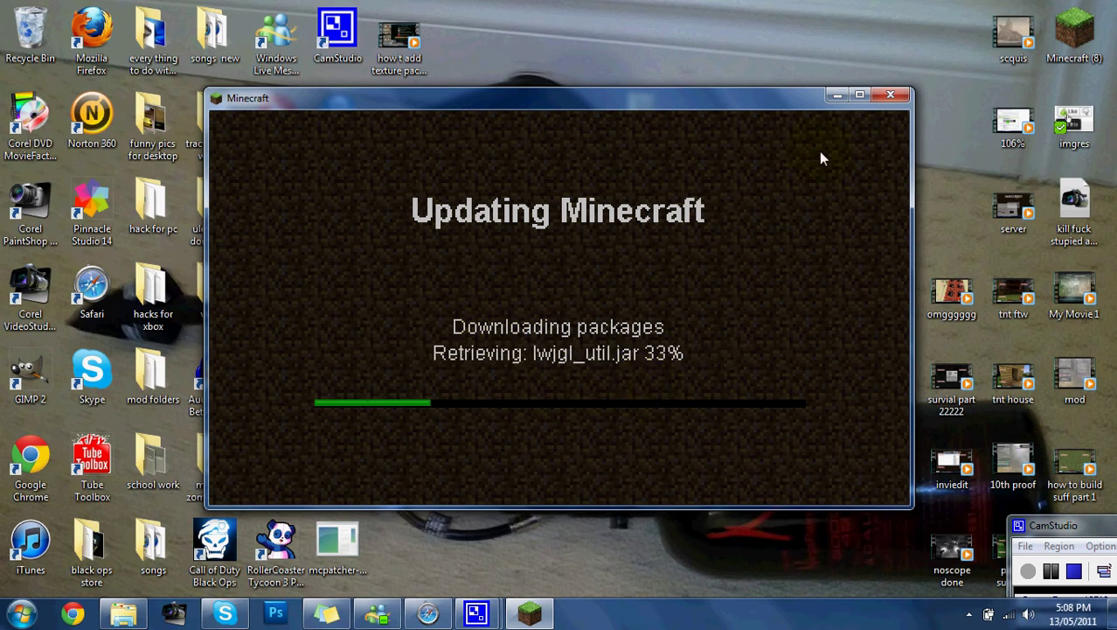
- Search %appdata% in the Start menu and open the Roaming result
left_click(22, 614)
type("%")
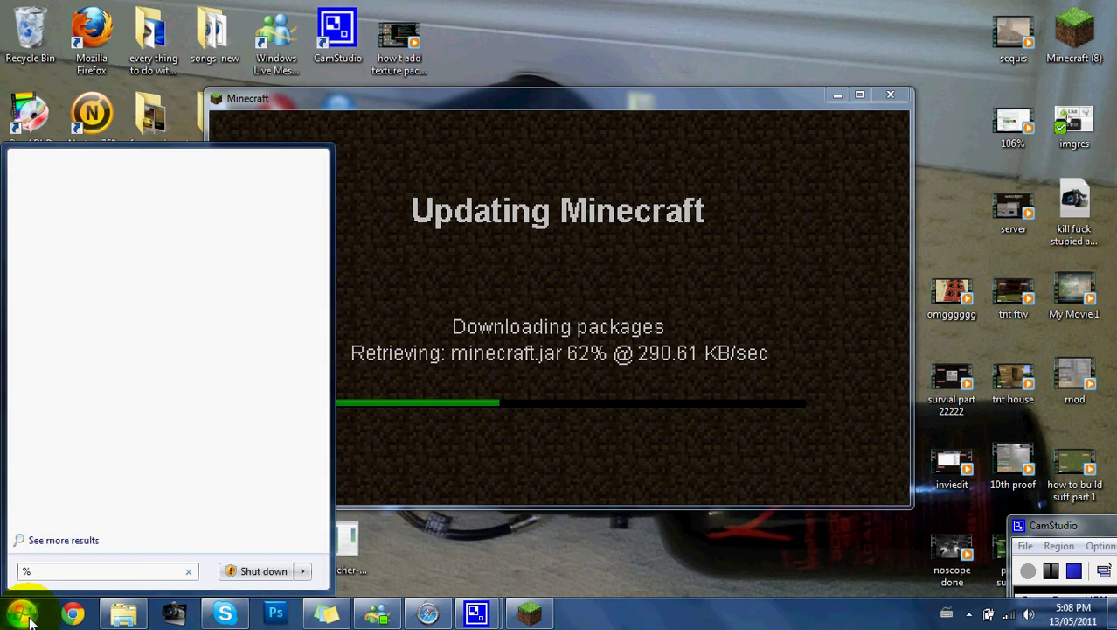
type("app")
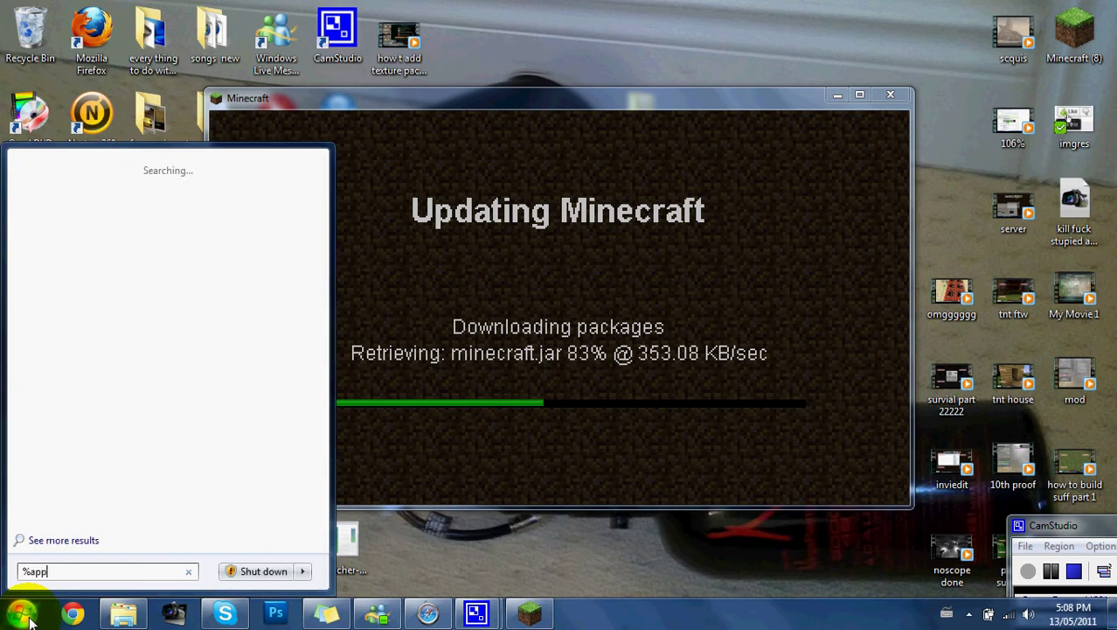
type("dat")
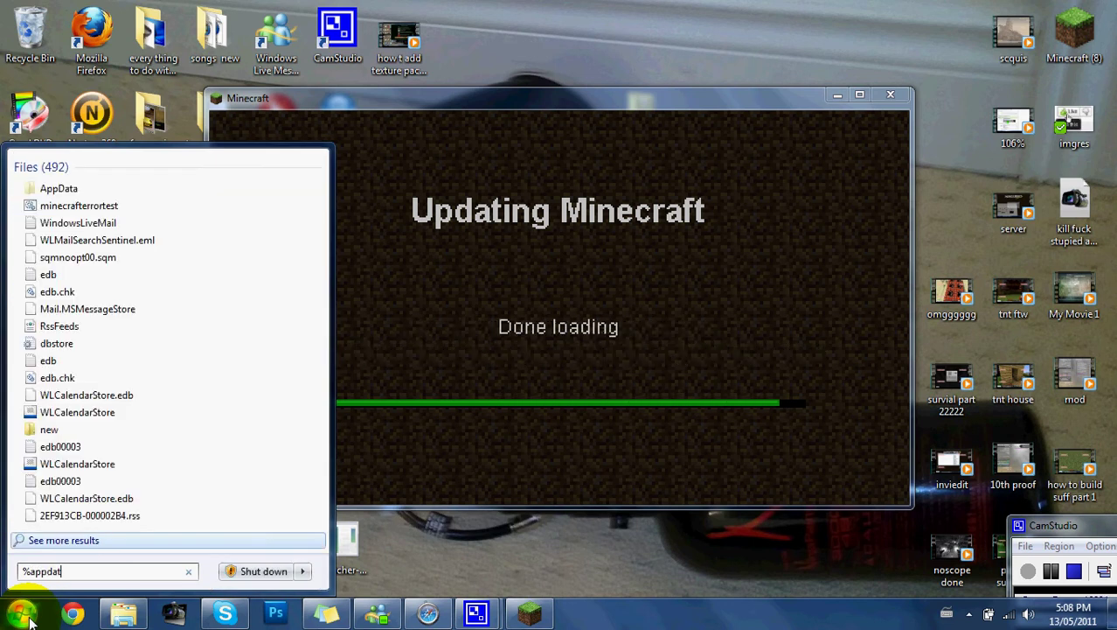
type("%")
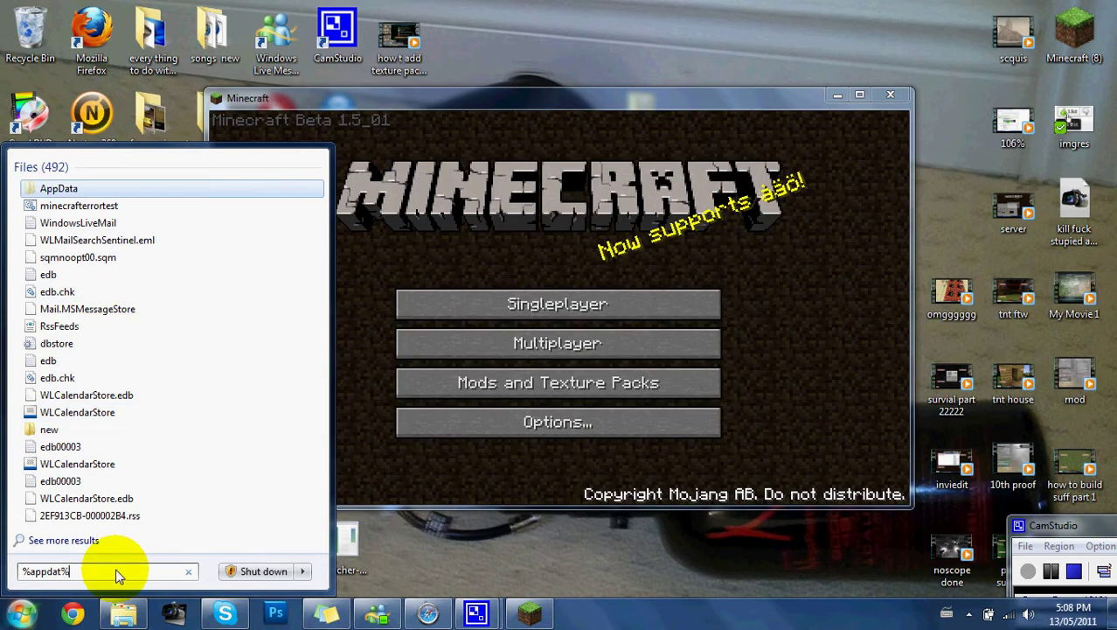
type("a")
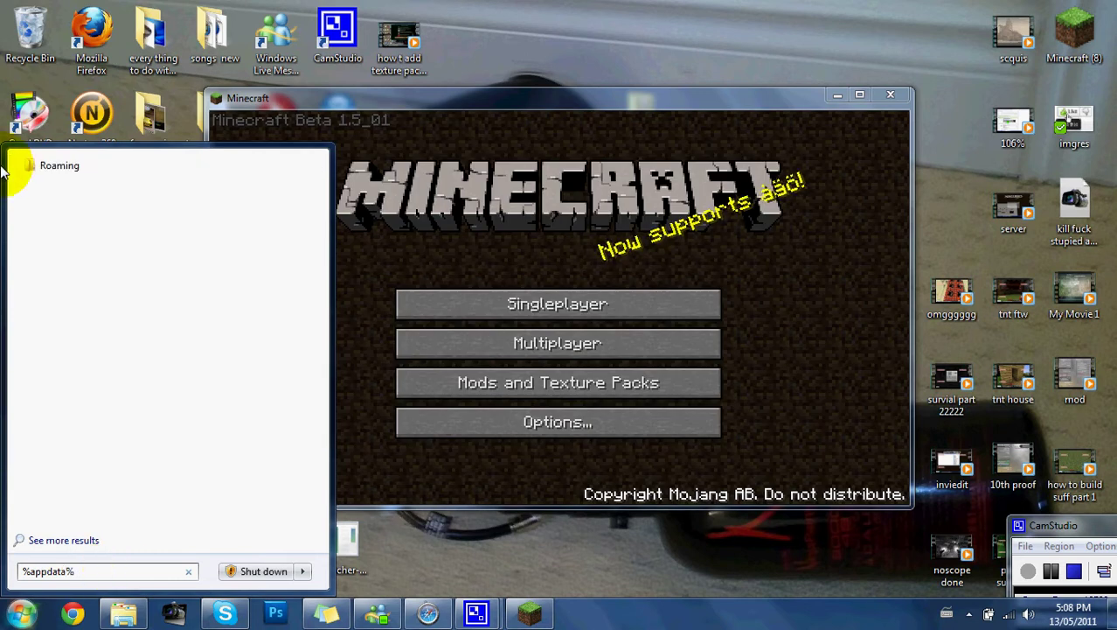
left_click(54, 165)
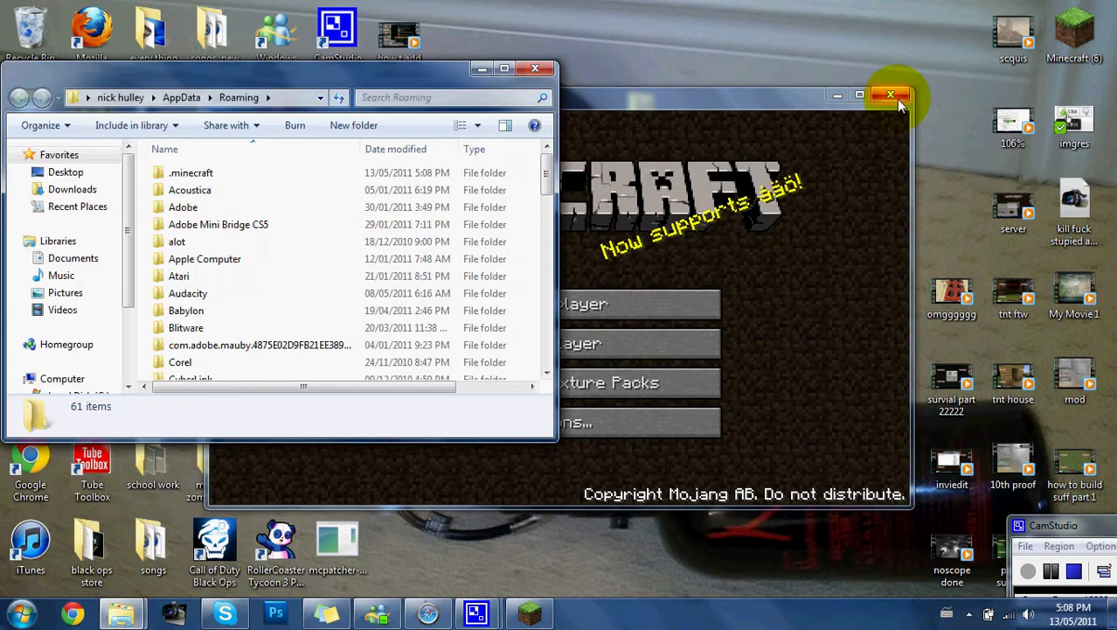
- Close the game, select the redownloaded minecraft jar in .minecraft\bin, and dismiss the Java error
left_click(891, 94)
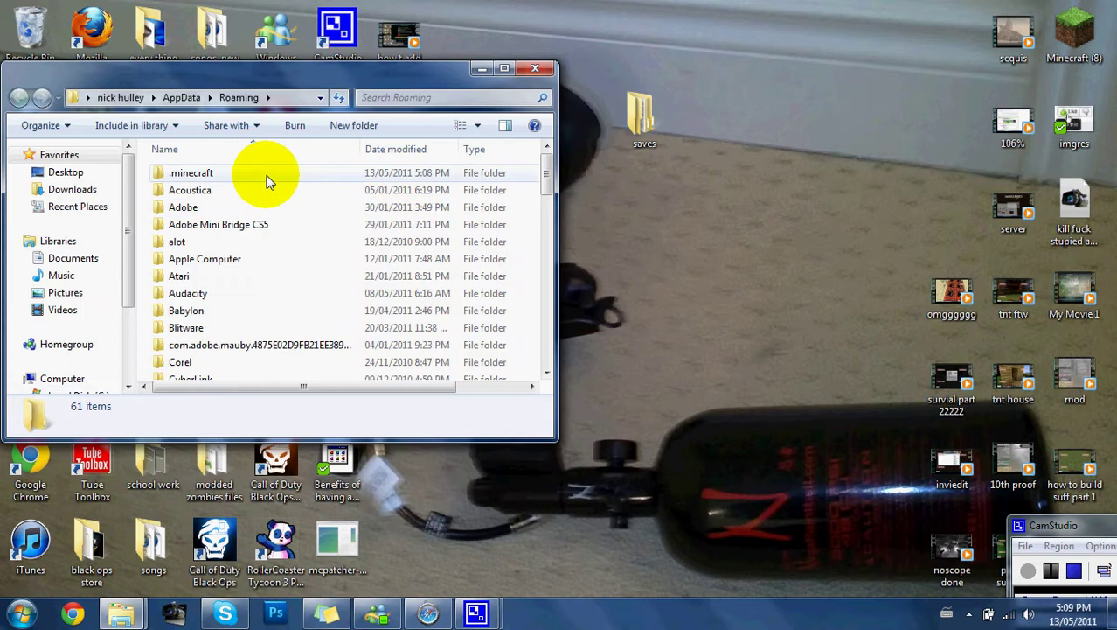
left_click(268, 181)
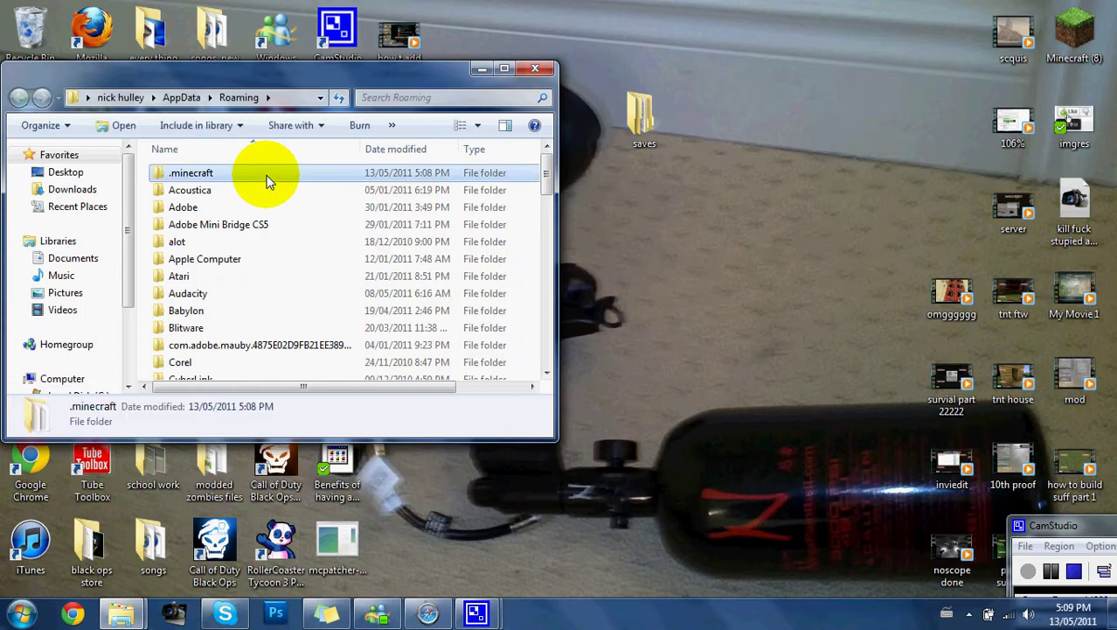
double_click(269, 181)
double_click(268, 181)
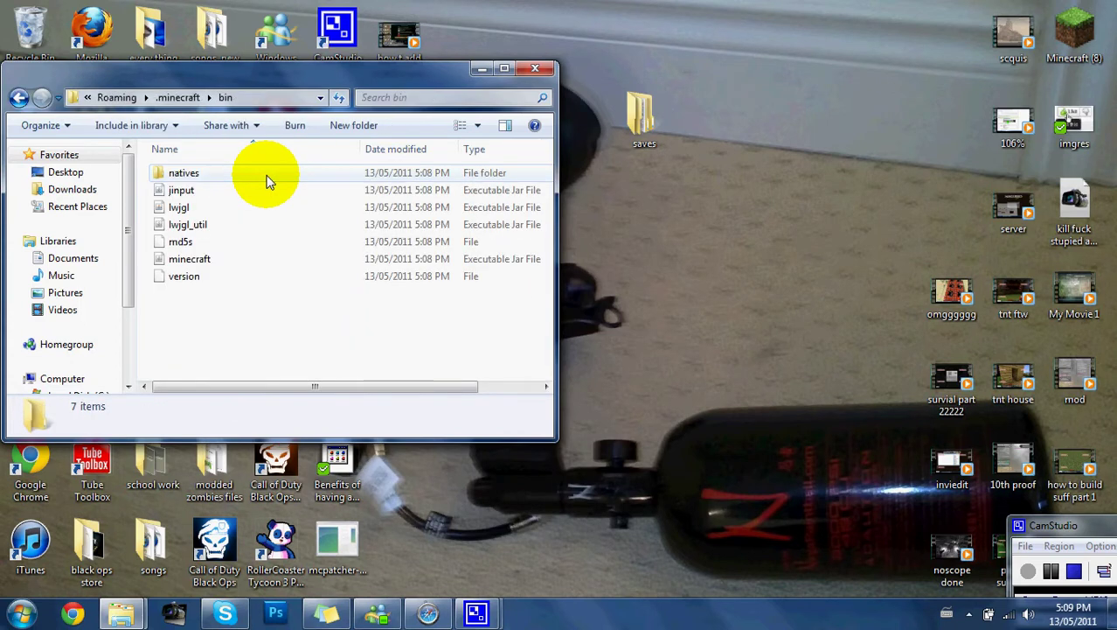
left_click(203, 261)
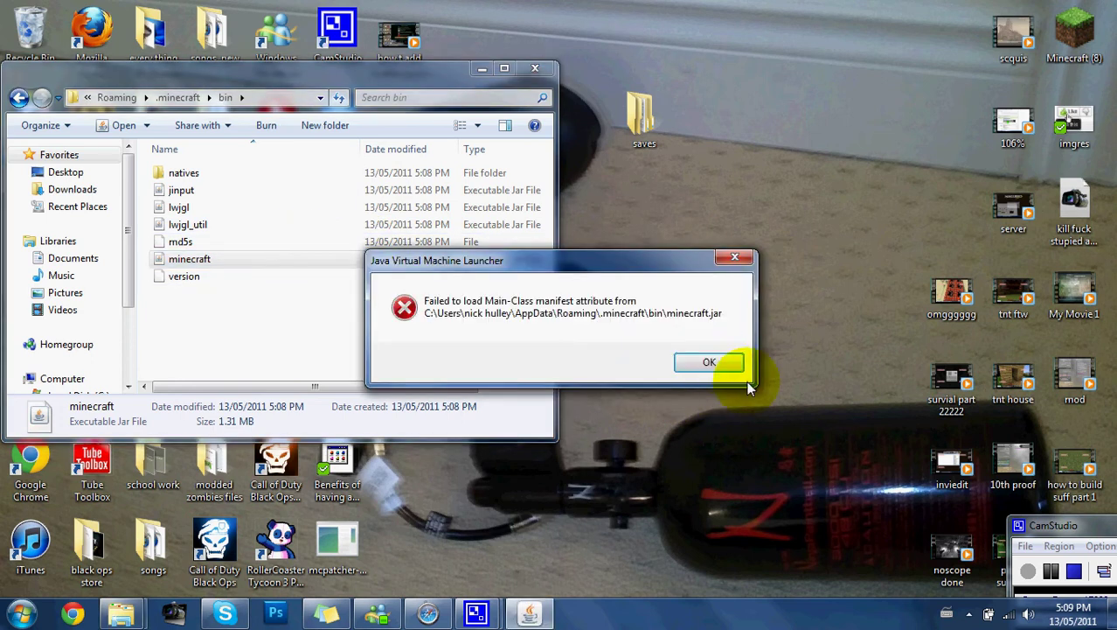
left_click(710, 361)
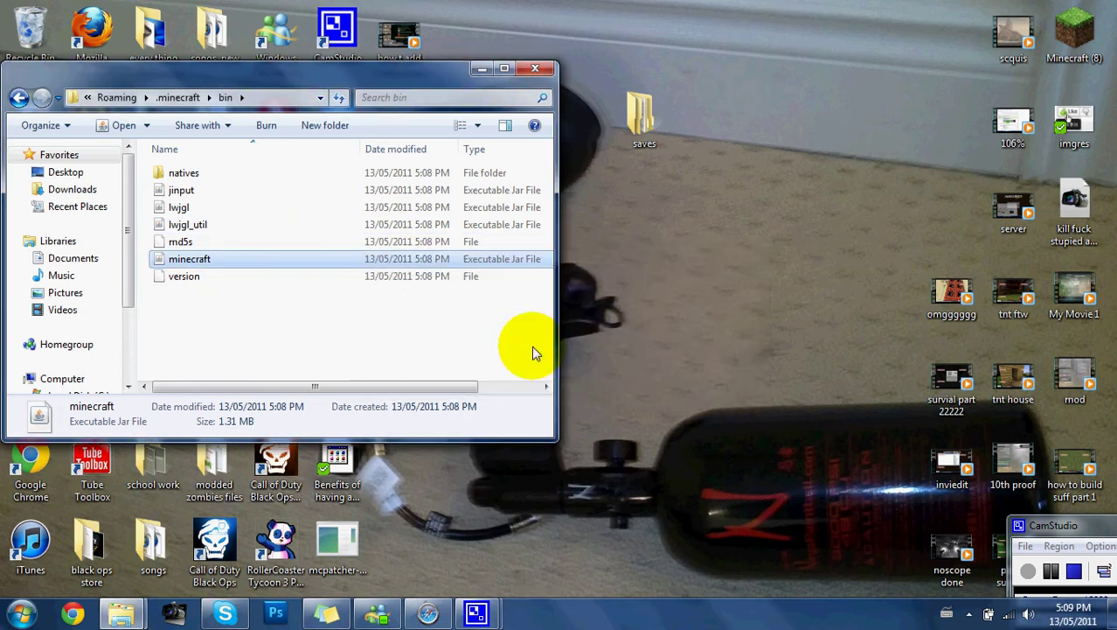
- Open minecraft.jar in WinRAR and delete cw.class from the archive
right_click(200, 263)
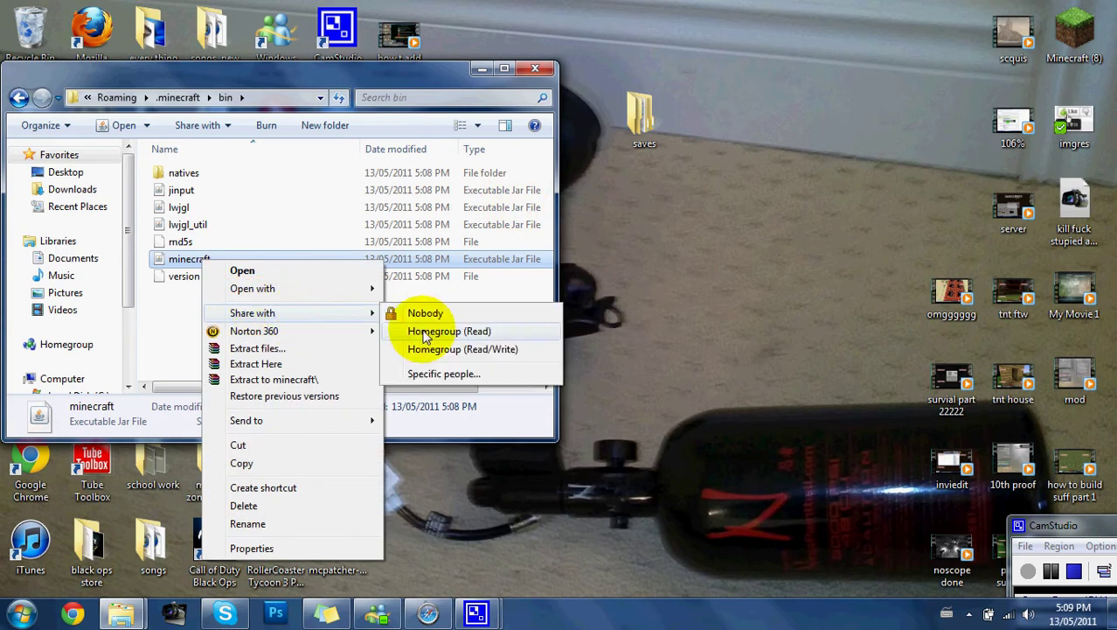
mouse_move(325, 281)
left_click(411, 307)
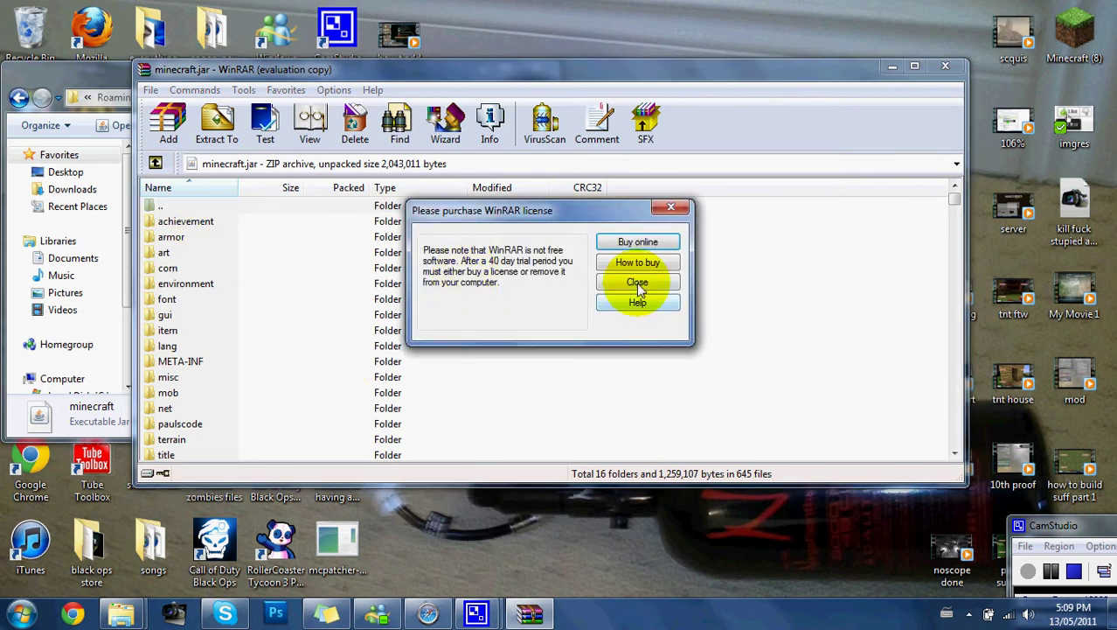
left_click(636, 281)
scroll(584, 273, "down", 9)
left_click(201, 381)
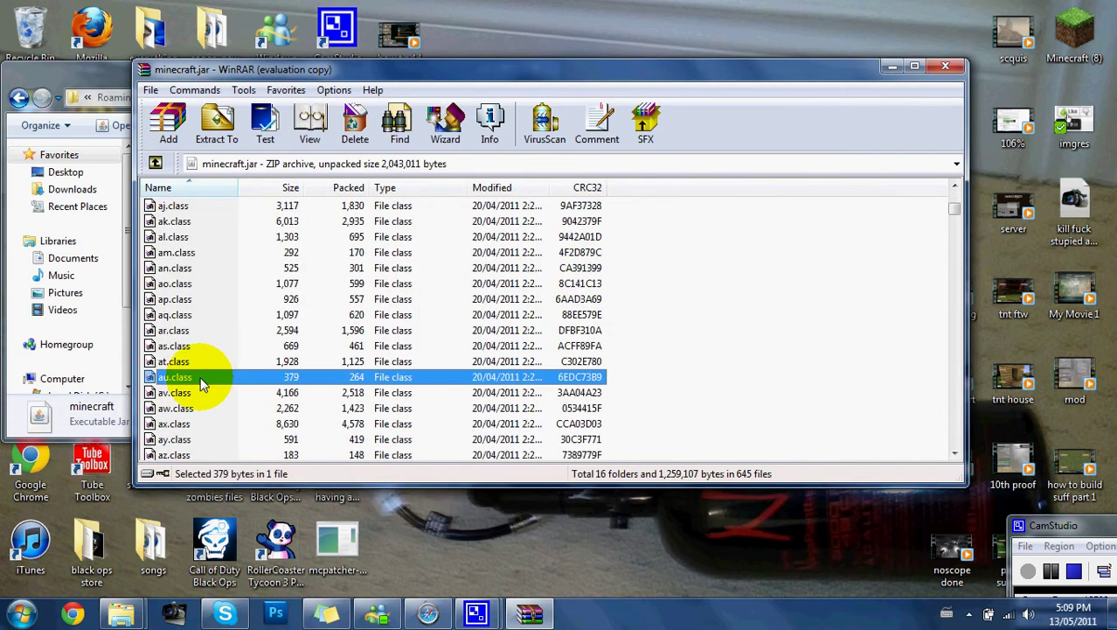
key("shift+Down")
key("shift+Down")
key("shift+Down")
key("shift+Down")
key("shift+Down")
key("shift+Down")
key("shift+Down")
key("shift+Down")
key("shift+Down")
key("shift+Down")
key("shift+Down")
key("shift+Down")
key("shift+Down")
key("shift+Down")
key("shift+Down")
key("shift+Down")
key("shift+Down")
key("shift+Down")
key("shift+Down")
key("shift+Down")
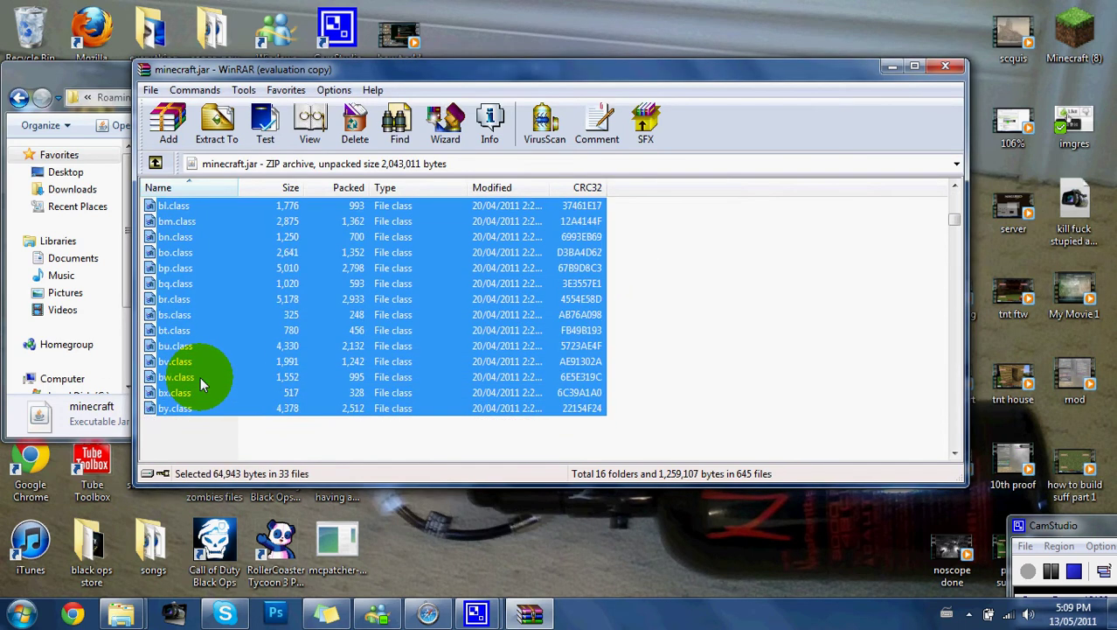
key("Down")
key("Down")
key("Down")
key("Down")
key("Down")
key("Down")
key("Down")
key("Down")
key("Down")
key("Down")
key("Down")
key("Down")
key("Down")
key("Down")
key("Delete")
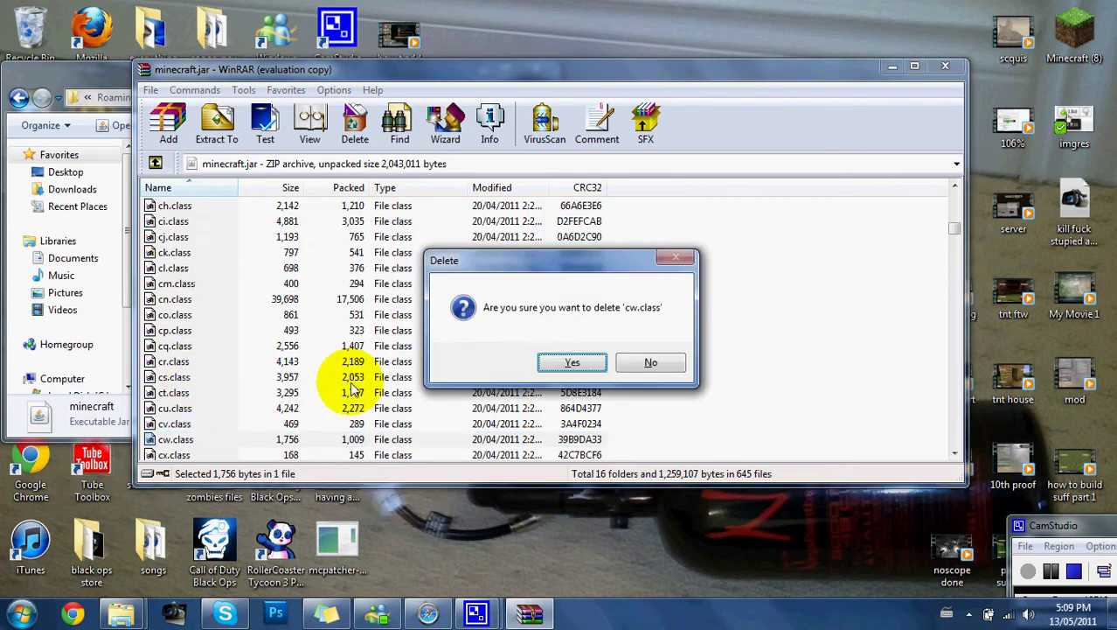
left_click(597, 360)
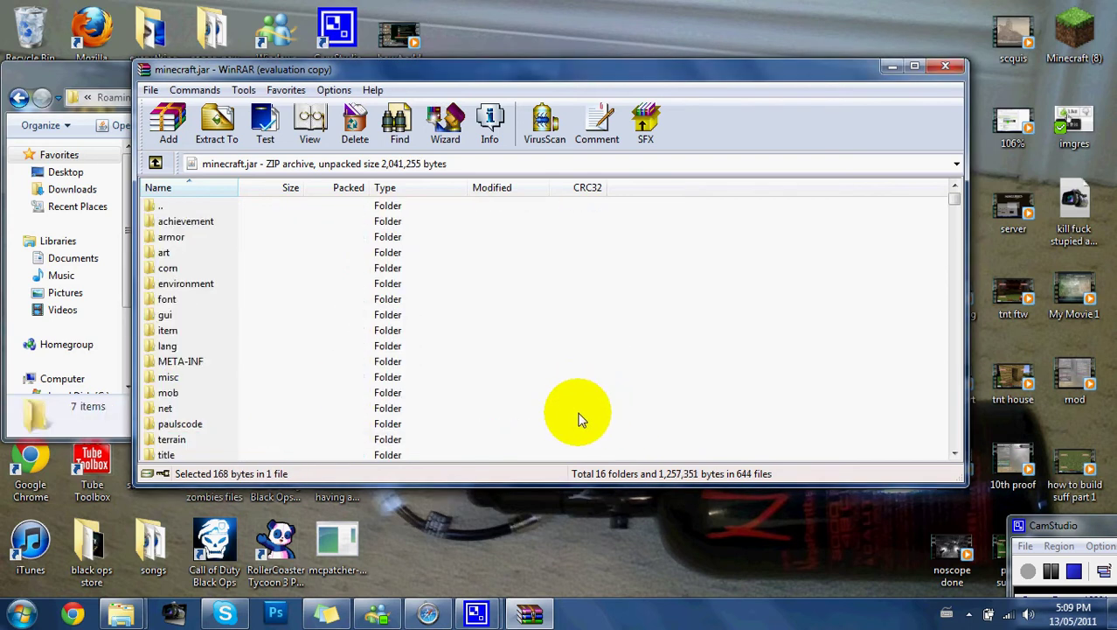
- Delete the seven class files ao through au from minecraft.jar
scroll(557, 385, "down", 3)
scroll(557, 386, "down", 5)
left_click_drag(749, 375, 458, 281)
key("Delete")
left_click(550, 362)
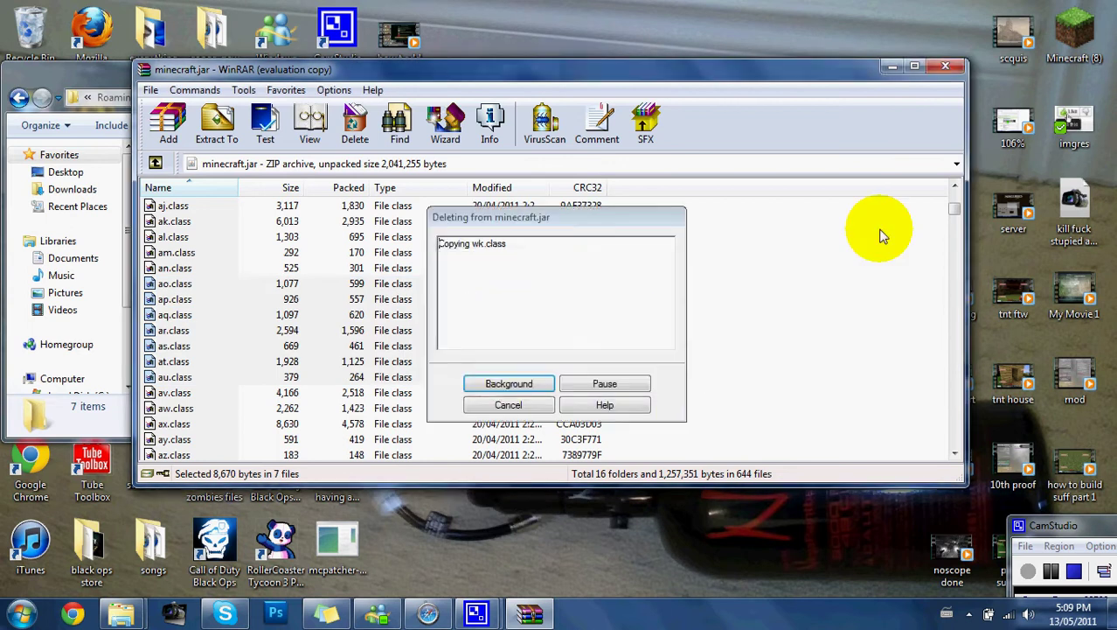
- Close WinRAR, relaunch Minecraft, and log in with the saved account
left_click(946, 66)
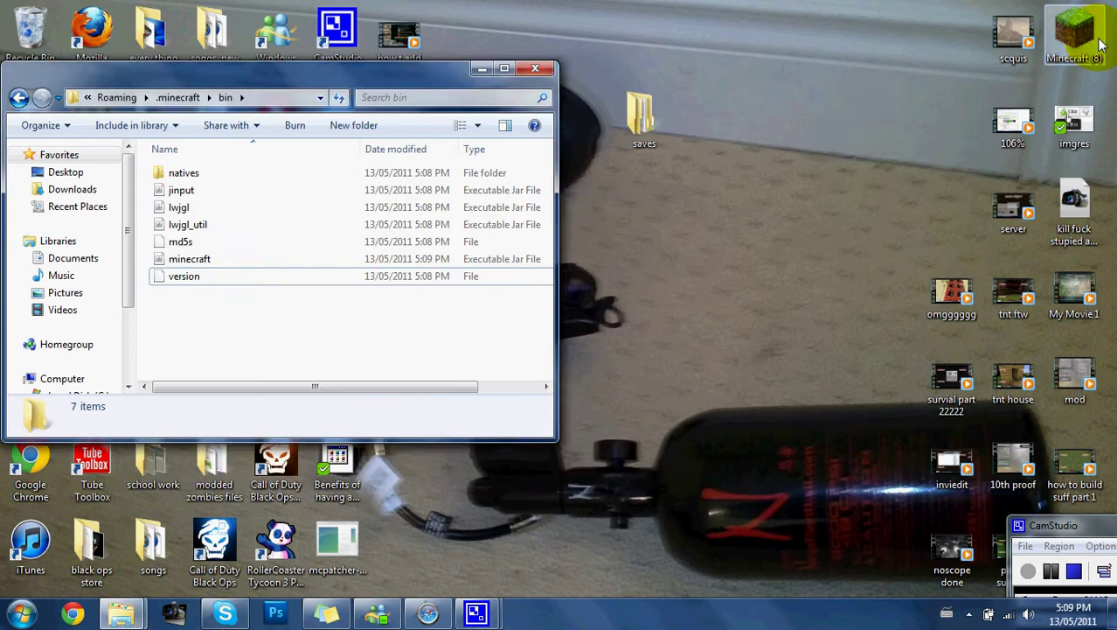
double_click(1100, 43)
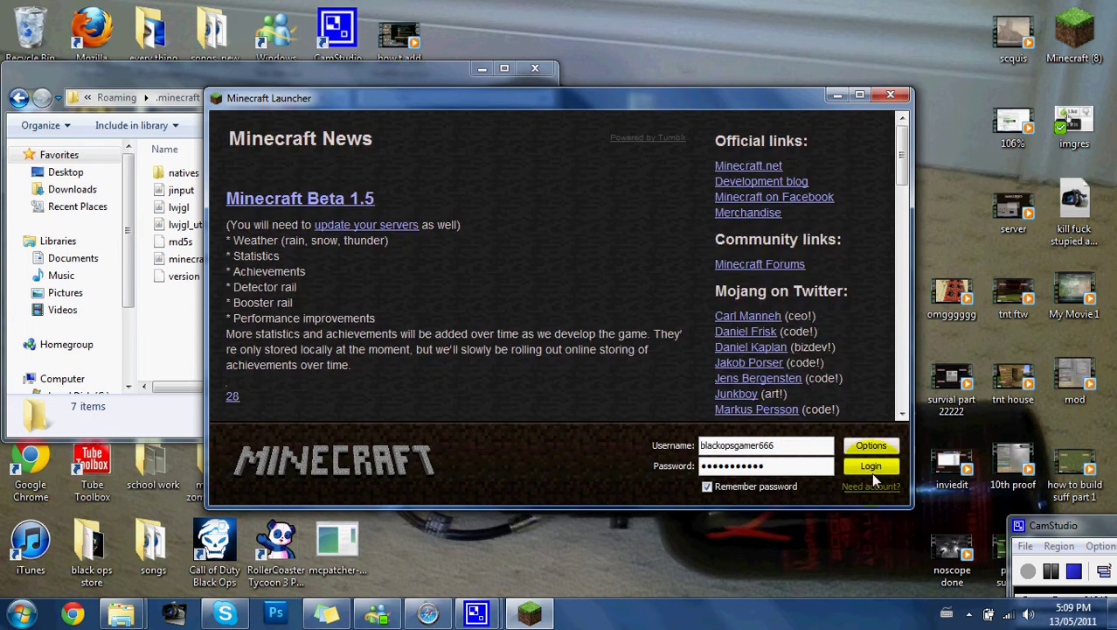
left_click(870, 470)
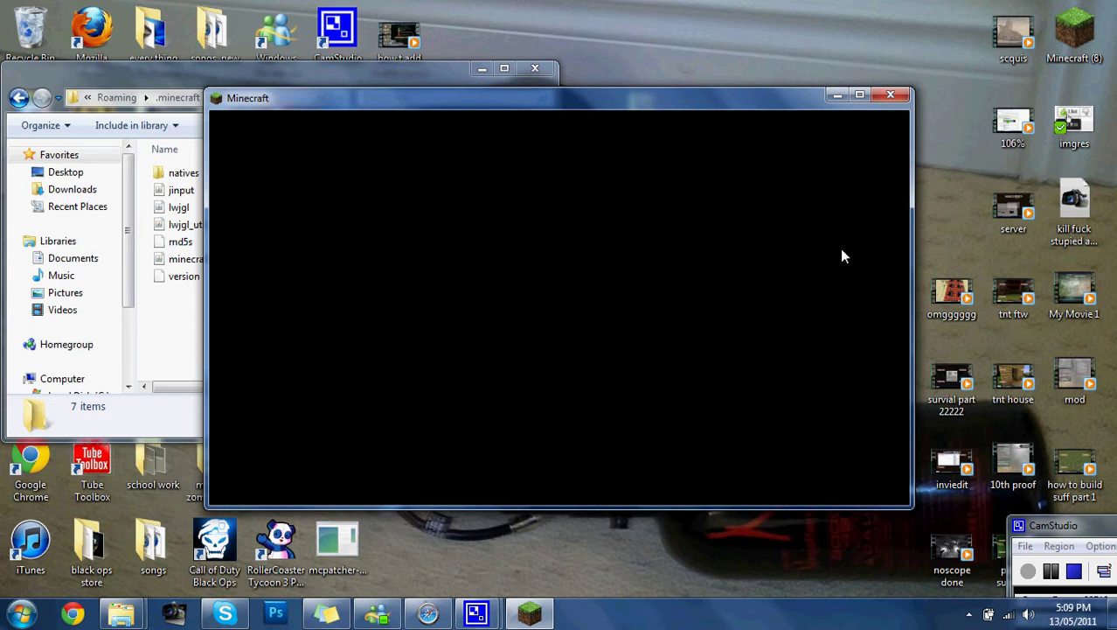
- Close the Explorer window showing the bin folder
left_click(425, 83)
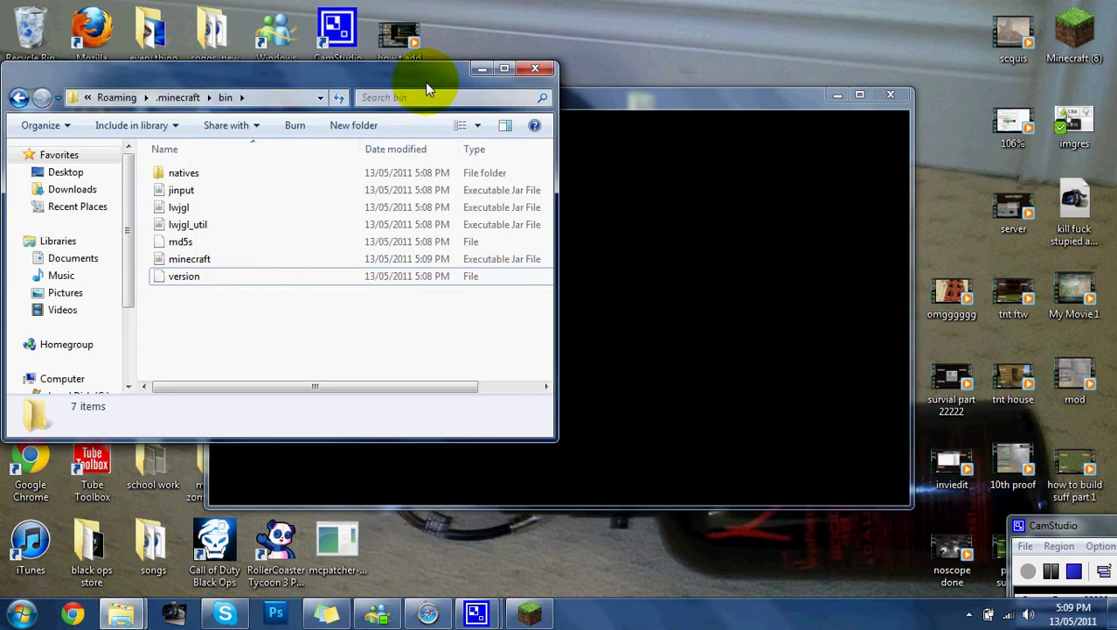
left_click(536, 68)
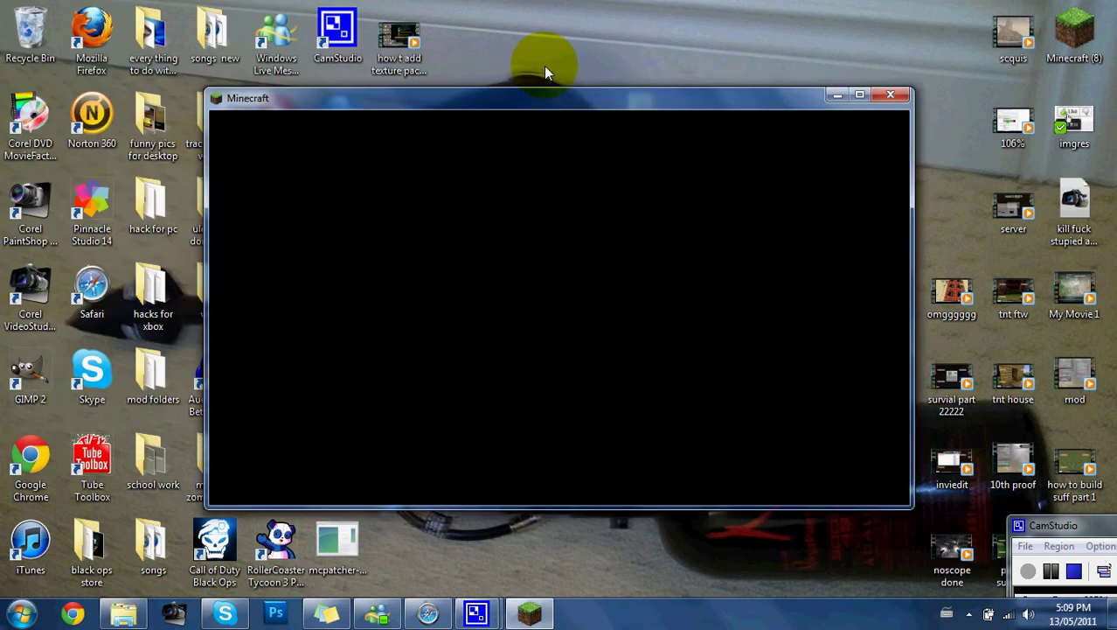
- Close the blank Minecraft window and search the Start menu for %appdata%
left_click(891, 96)
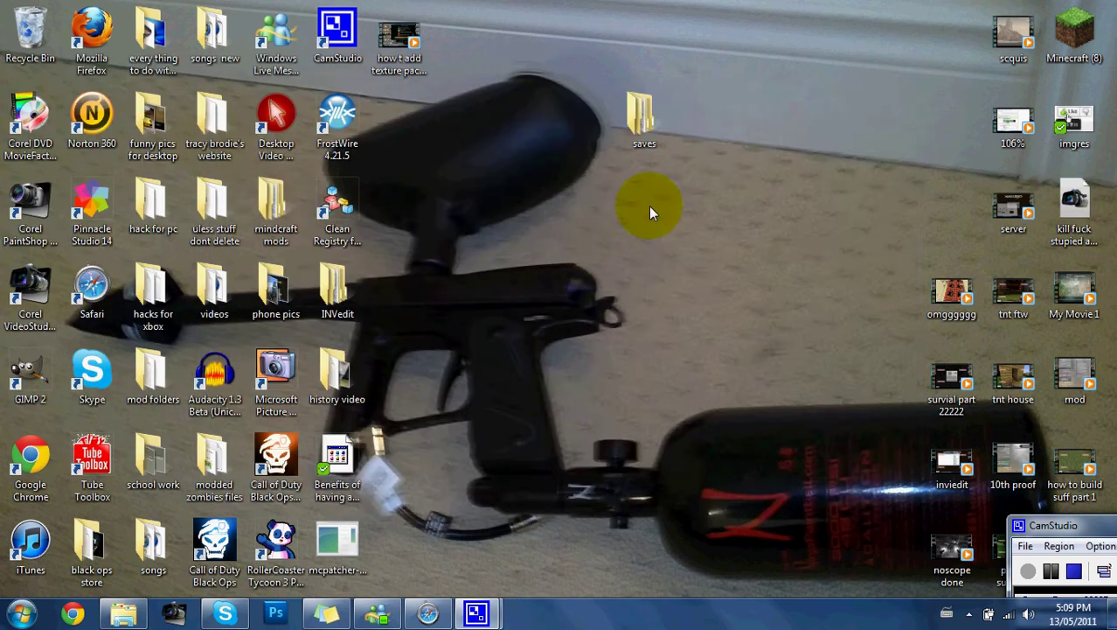
left_click(21, 613)
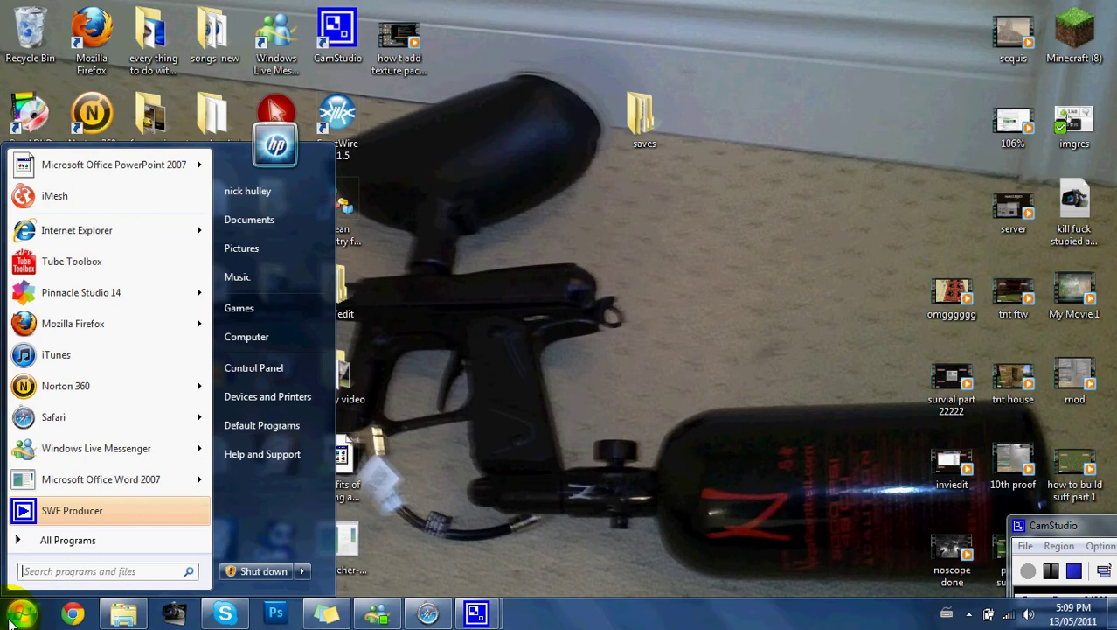
type("%")
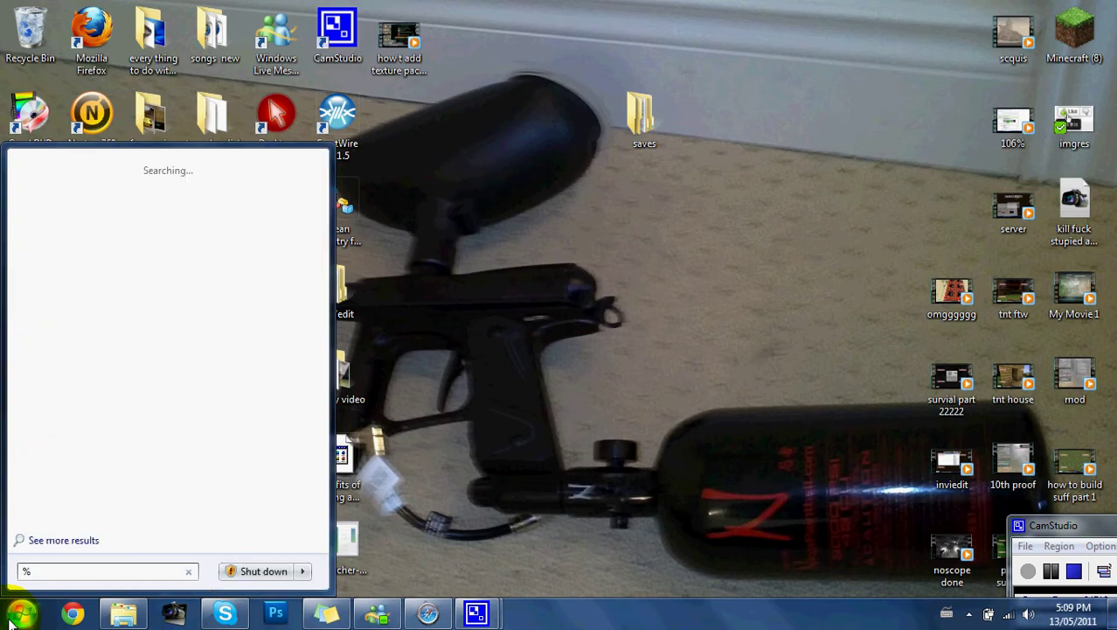
type("appdata")
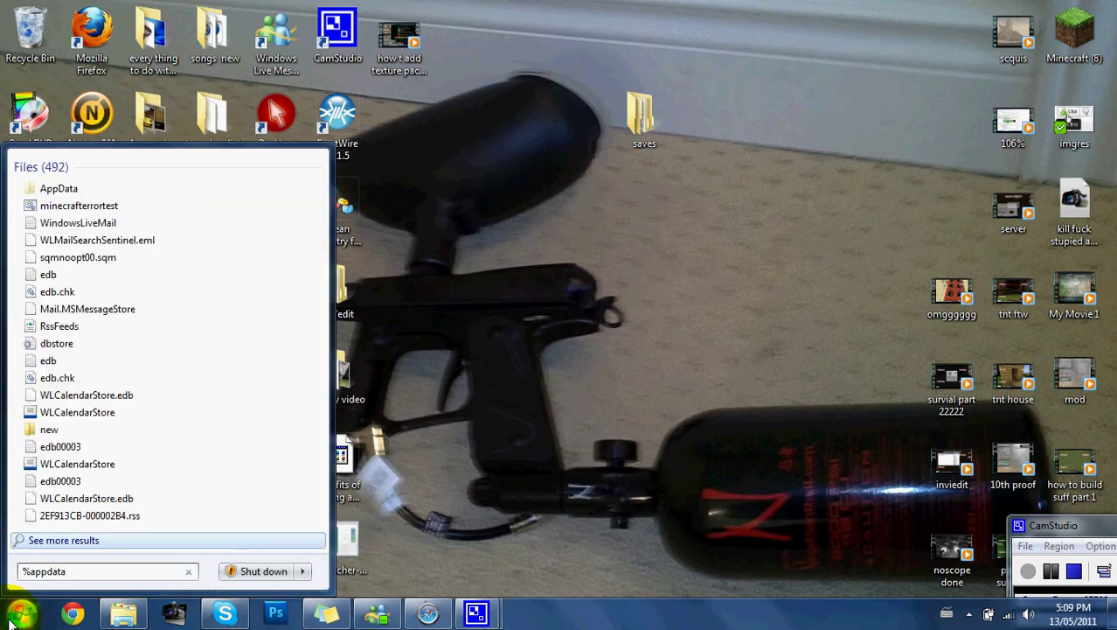
type("%")
- In Roaming, inspect .minecraft, delete the folder, and minimize Explorer
left_click(63, 166)
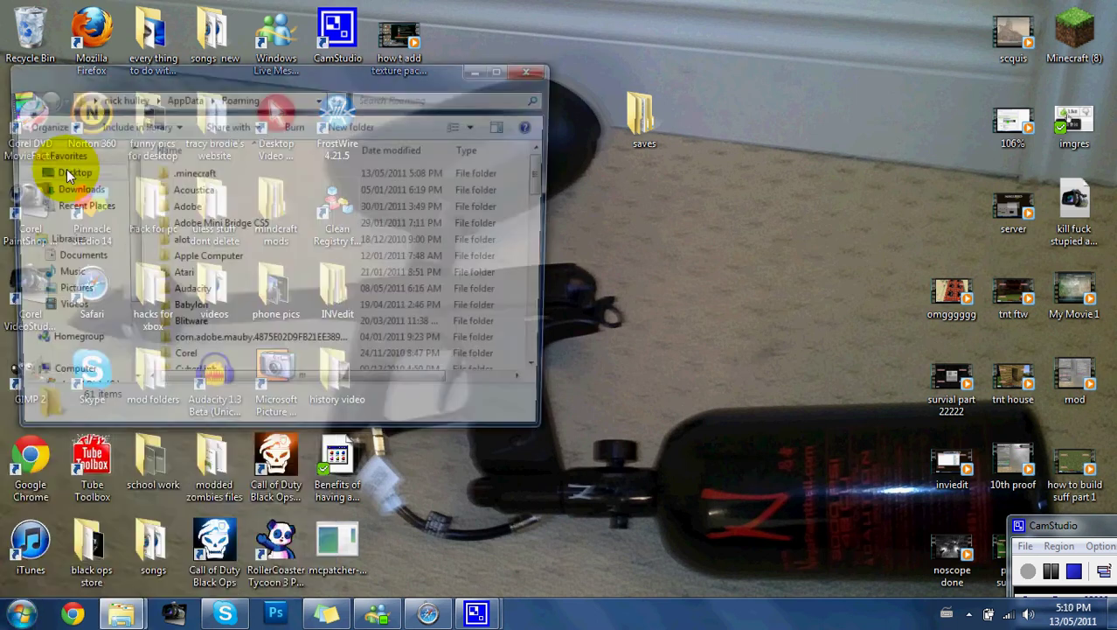
double_click(188, 173)
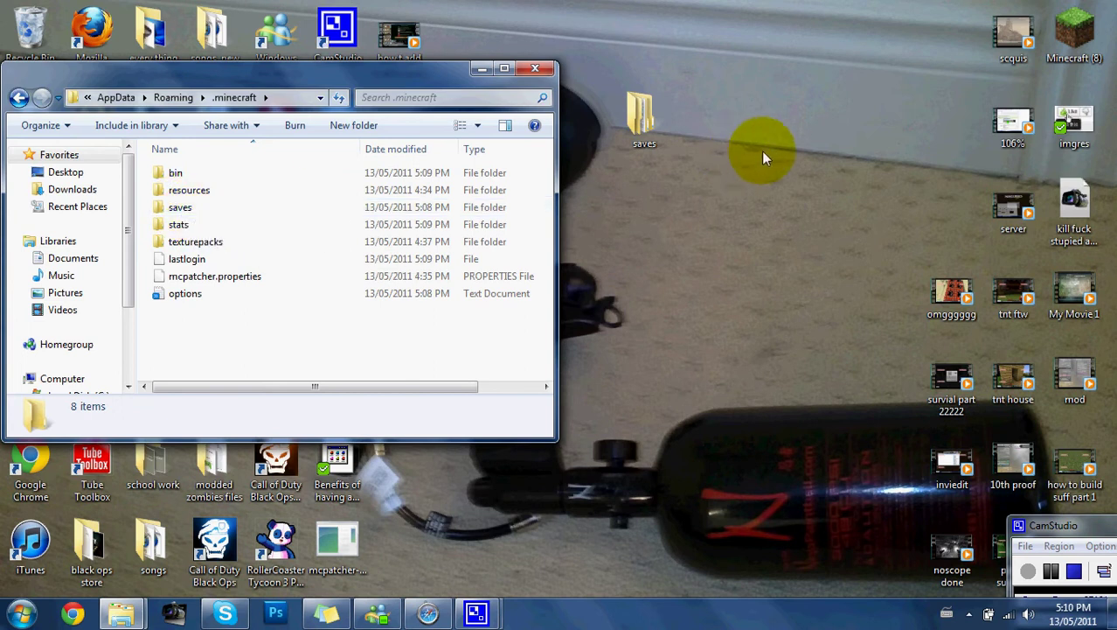
left_click(20, 97)
key("Delete")
key("Return")
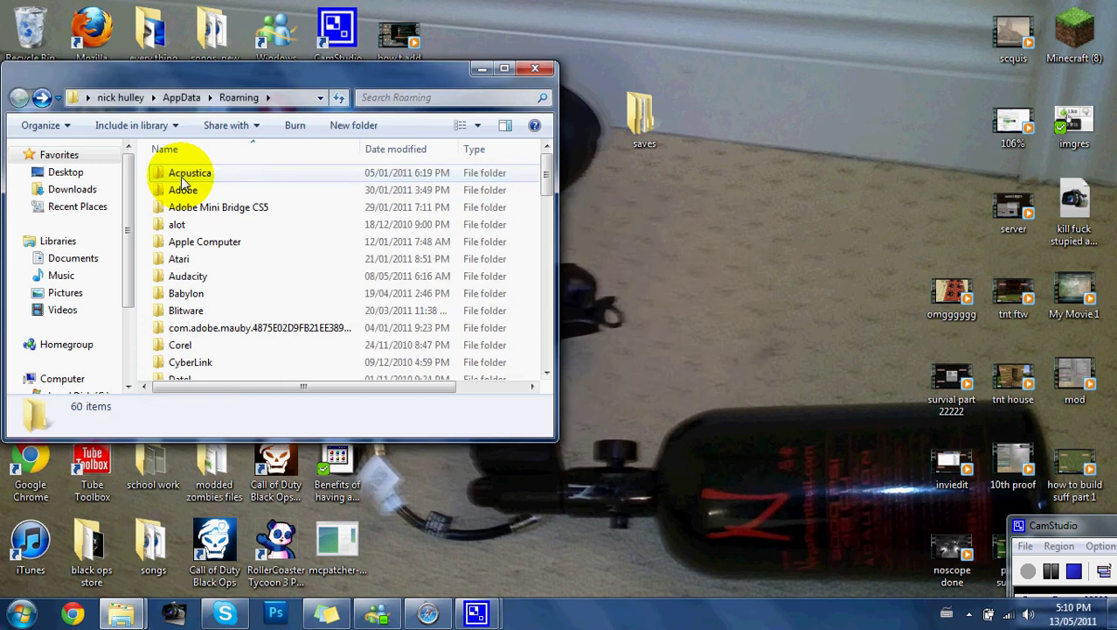
left_click(486, 74)
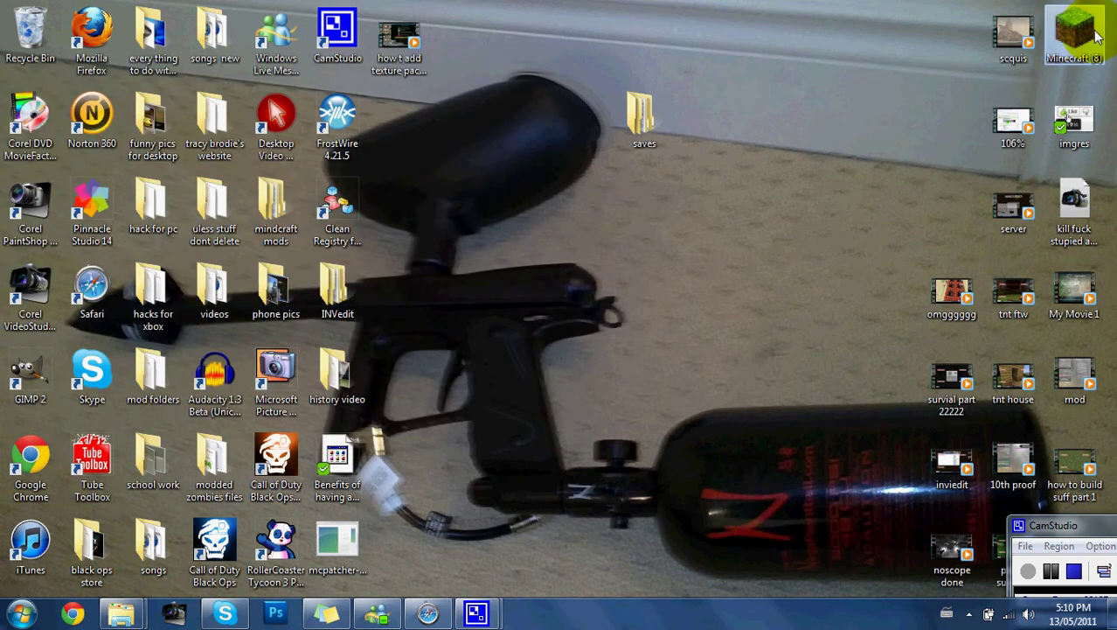
- Relaunch Minecraft, log in with the account username and password, and confirm the Singleplayer world list is empty
double_click(1077, 35)
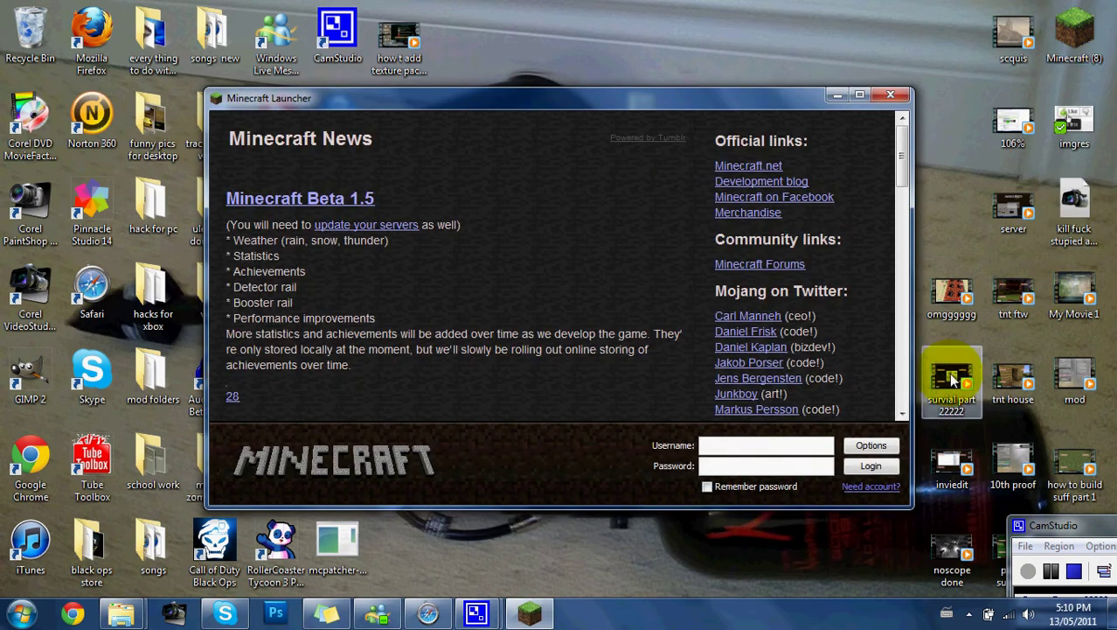
left_click(776, 443)
type("blackopsga")
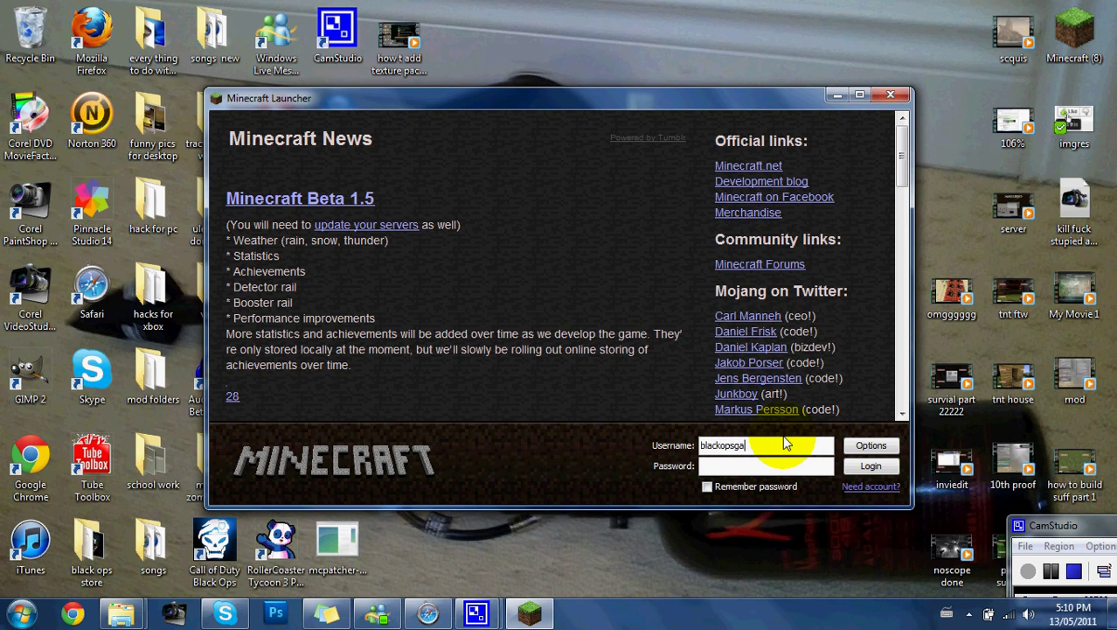
type("mer666")
left_click(788, 467)
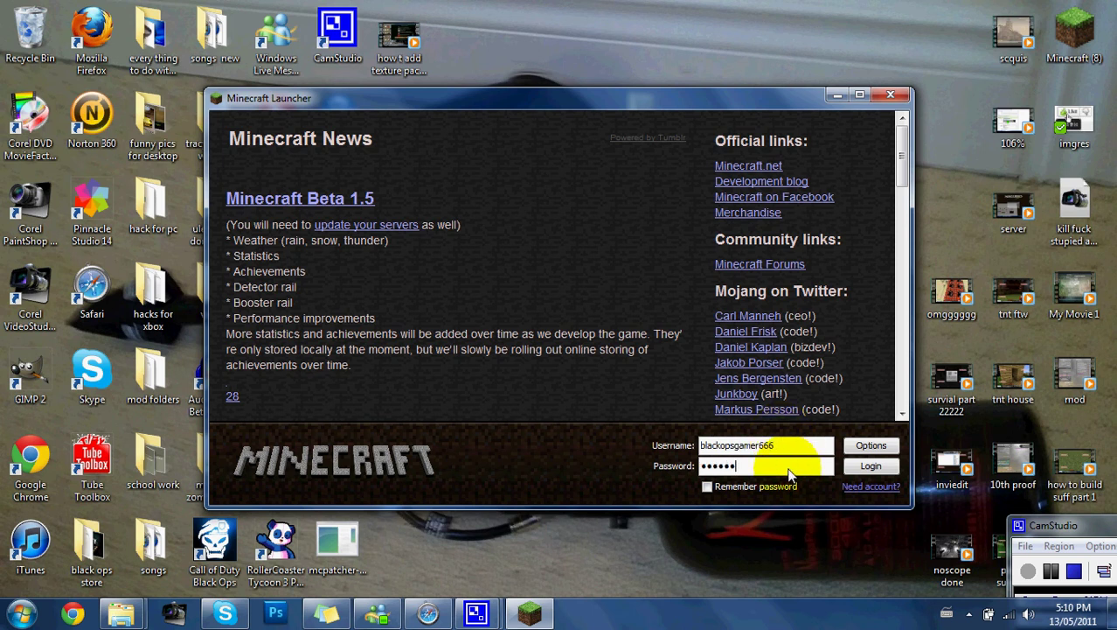
type("1")
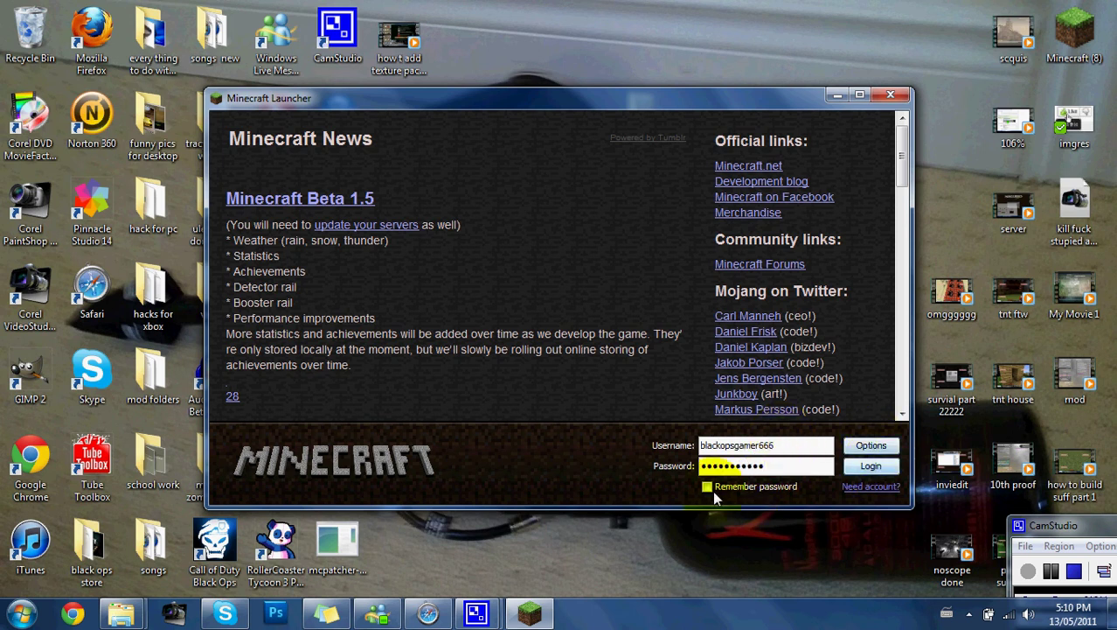
left_click(866, 466)
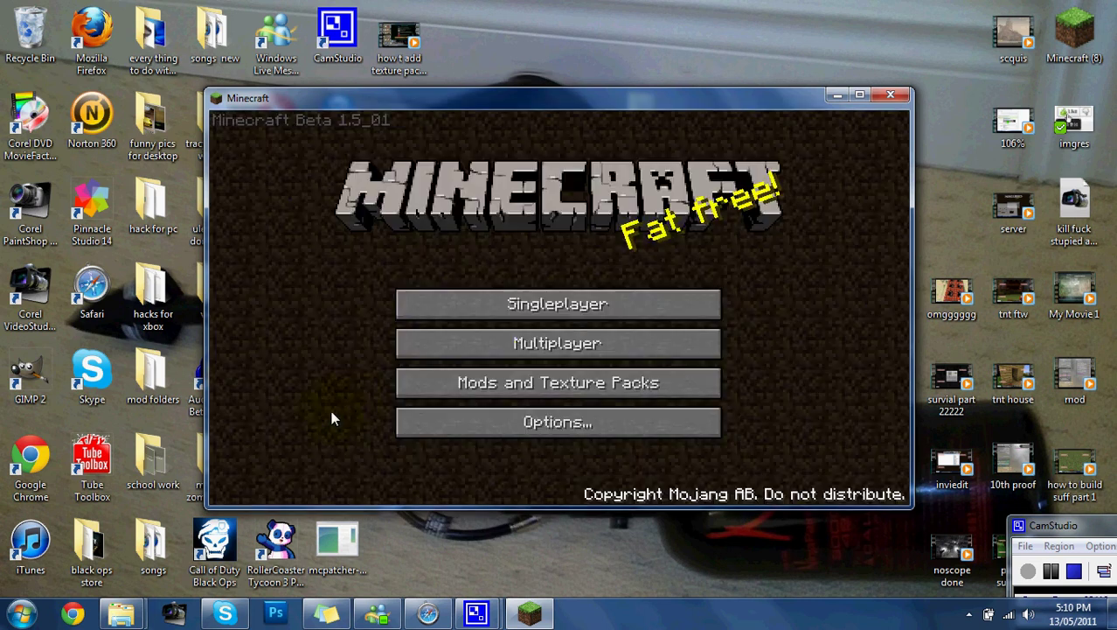
left_click(516, 307)
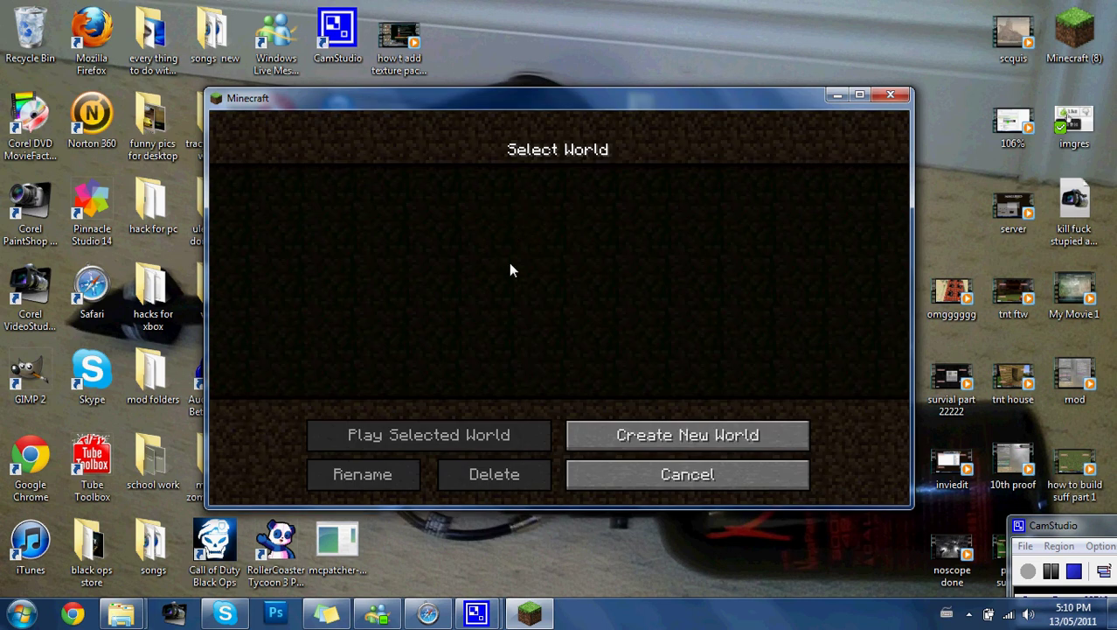
left_click(700, 472)
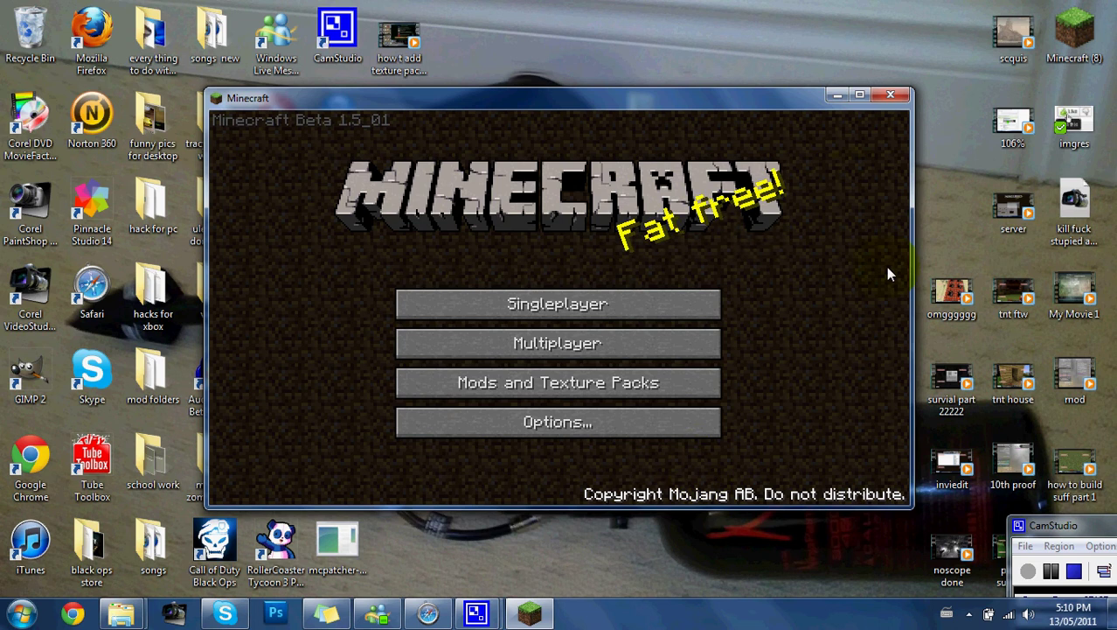
- Minimize the game and move the desktop saves folder into .minecraft, replacing the existing saves folder
left_click(837, 96)
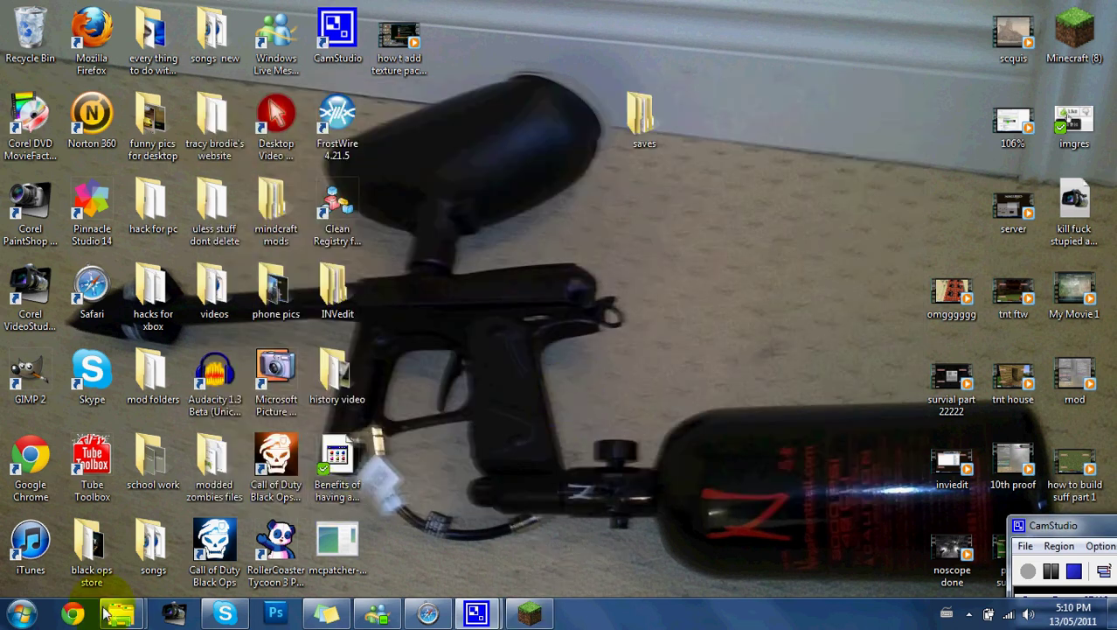
mouse_move(117, 621)
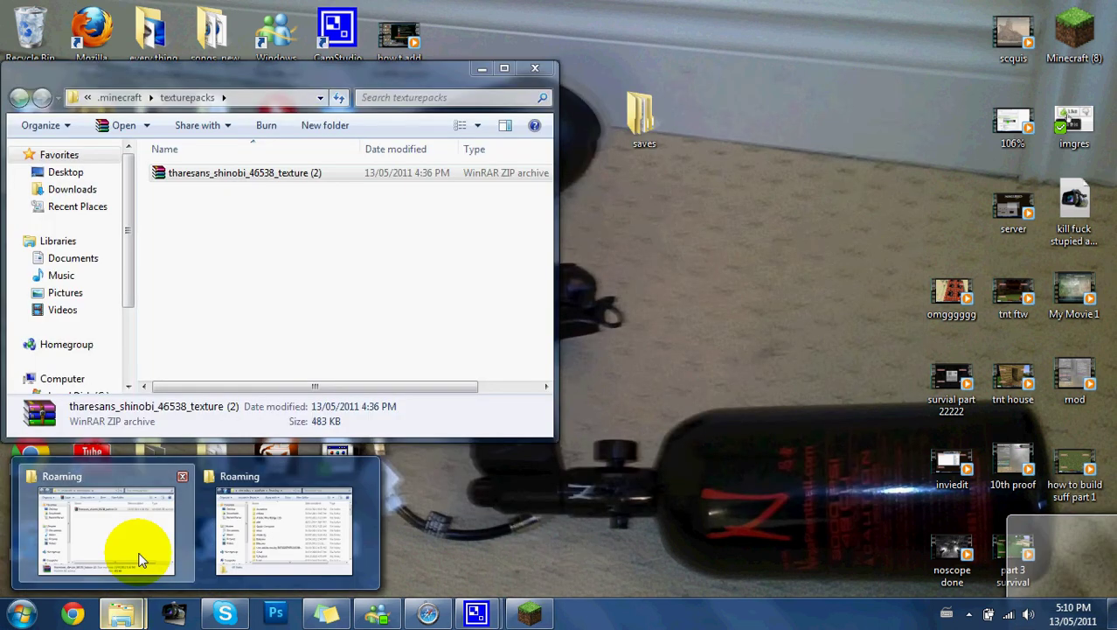
left_click(137, 552)
double_click(193, 174)
left_click_drag(656, 127, 281, 302)
left_click(598, 472)
- Load the selected restored world from Singleplayer and resume play with the game window maximized
left_click(535, 616)
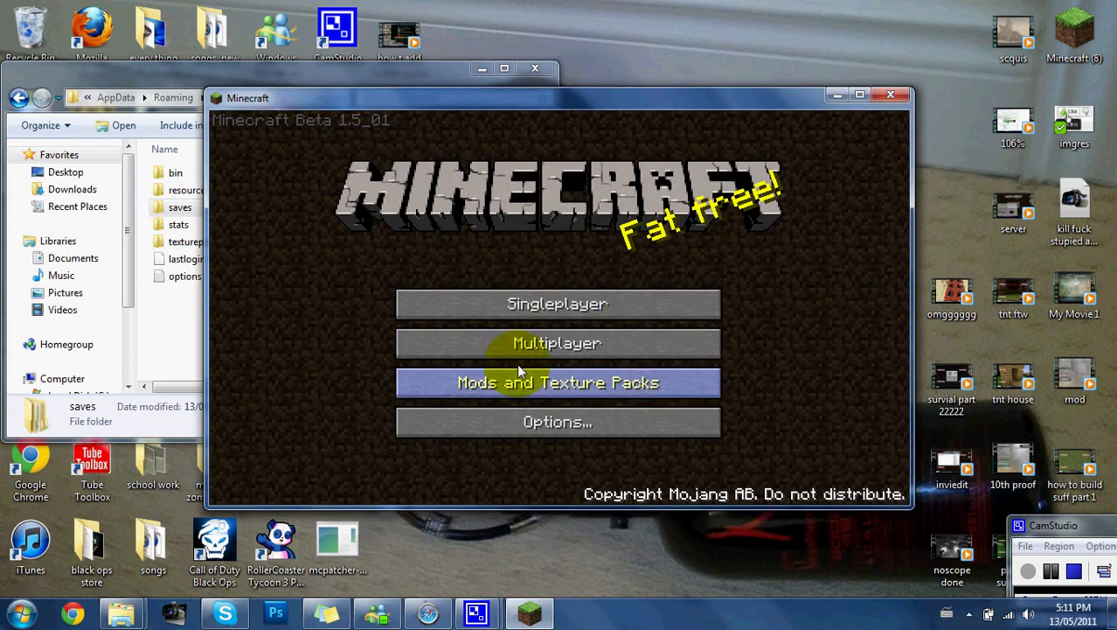
left_click(563, 301)
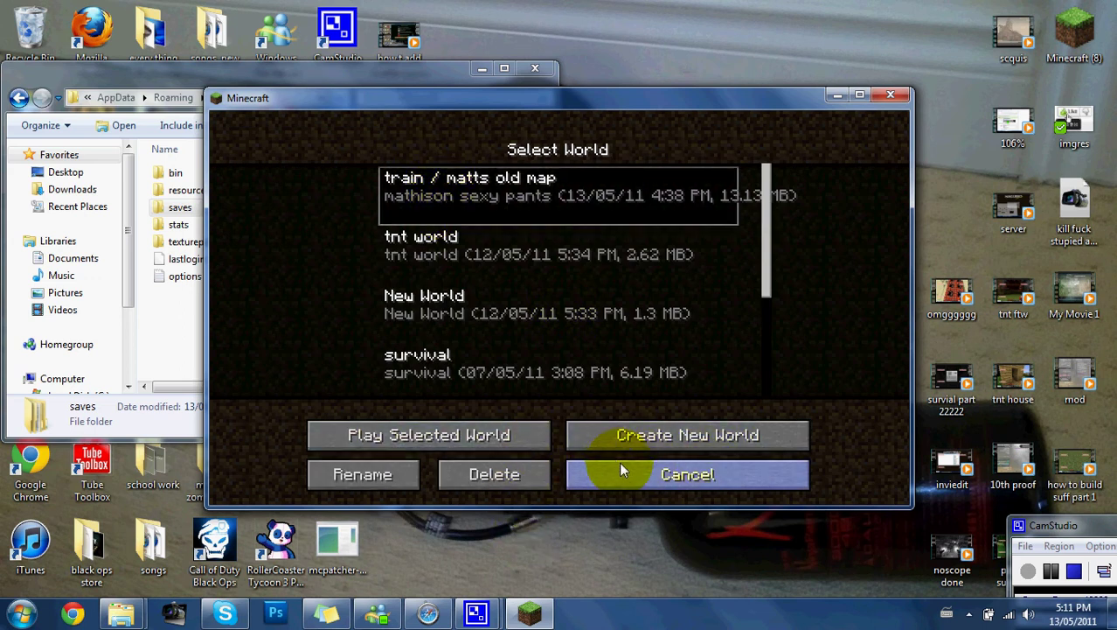
left_click(491, 437)
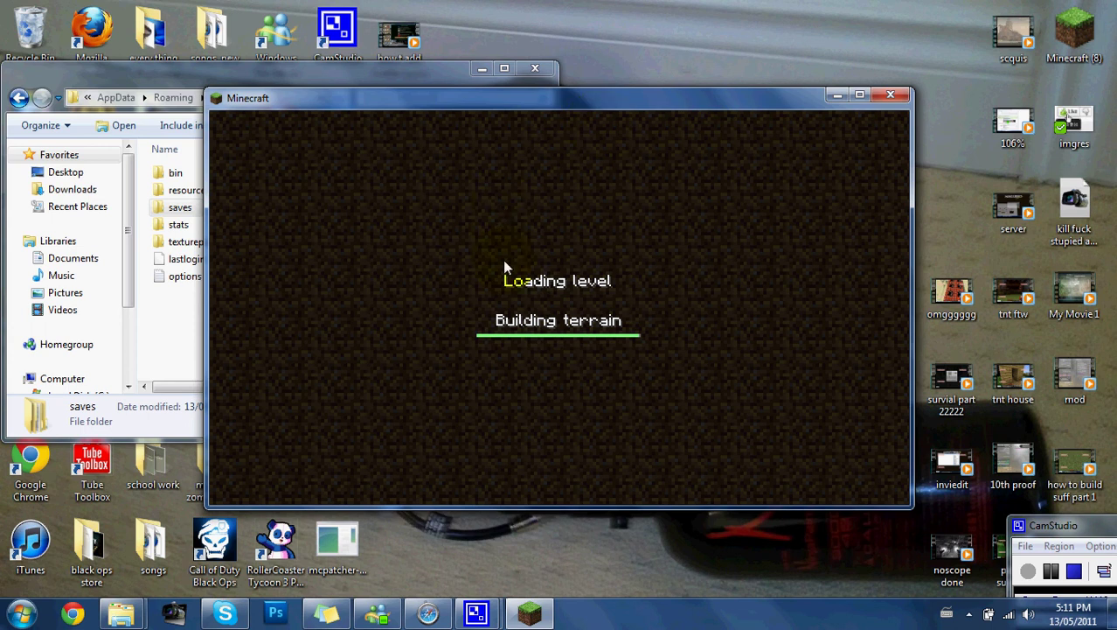
key("Escape")
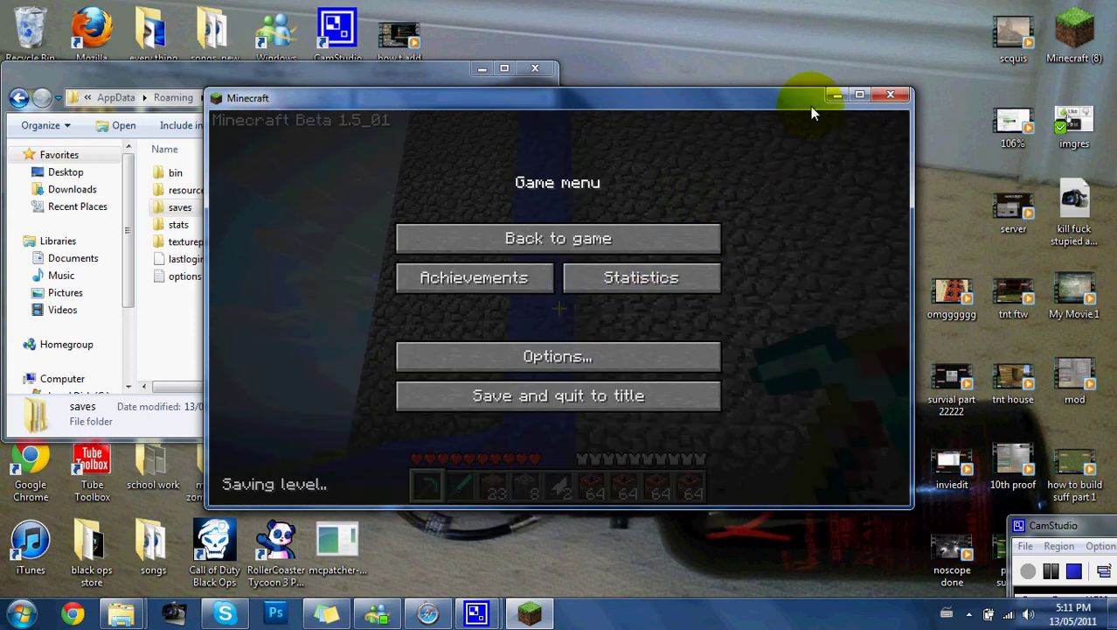
left_click(861, 96)
key("Escape")
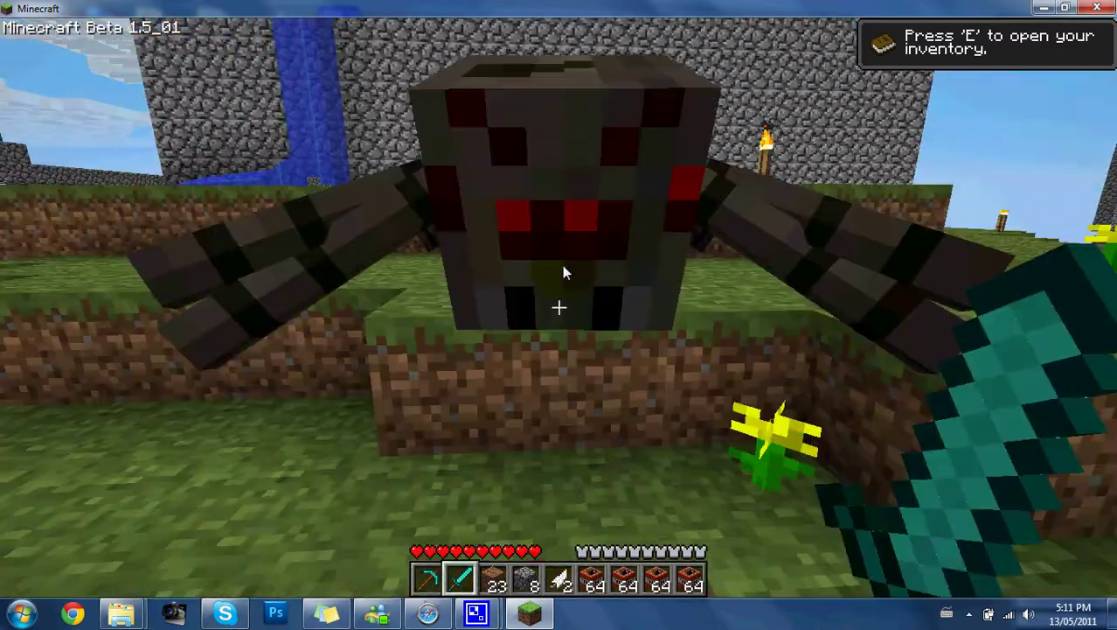
- Equip the diamond sword and kill the spider
key("2")
left_click(560, 323)
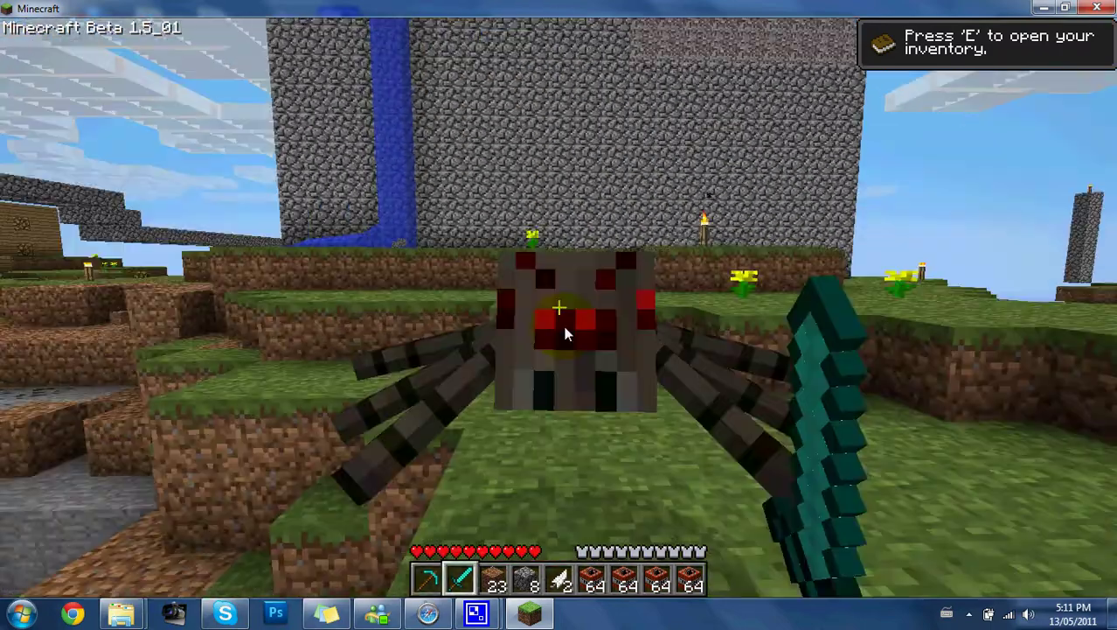
left_click(565, 327)
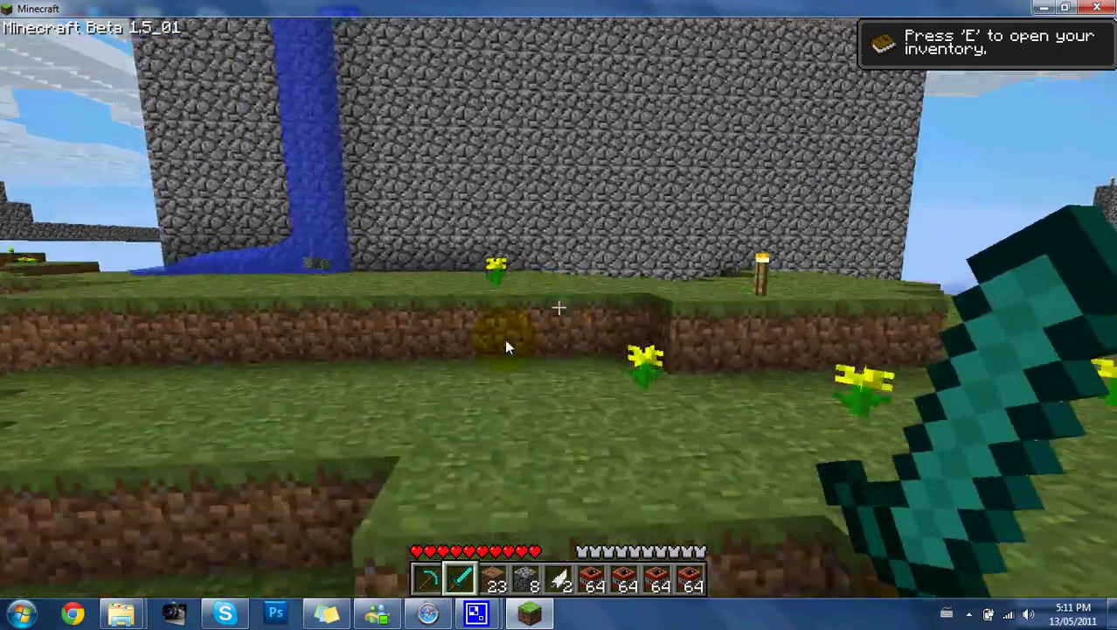
- Climb onto the grass ledge, walk to the farmland, and kill a pig
key("w")
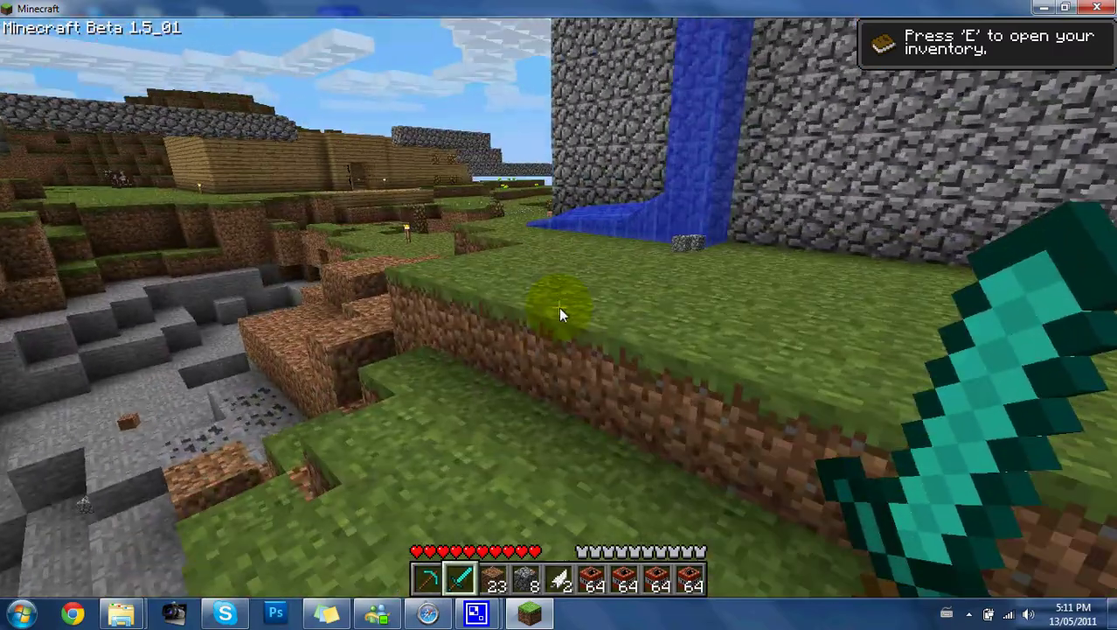
key("space")
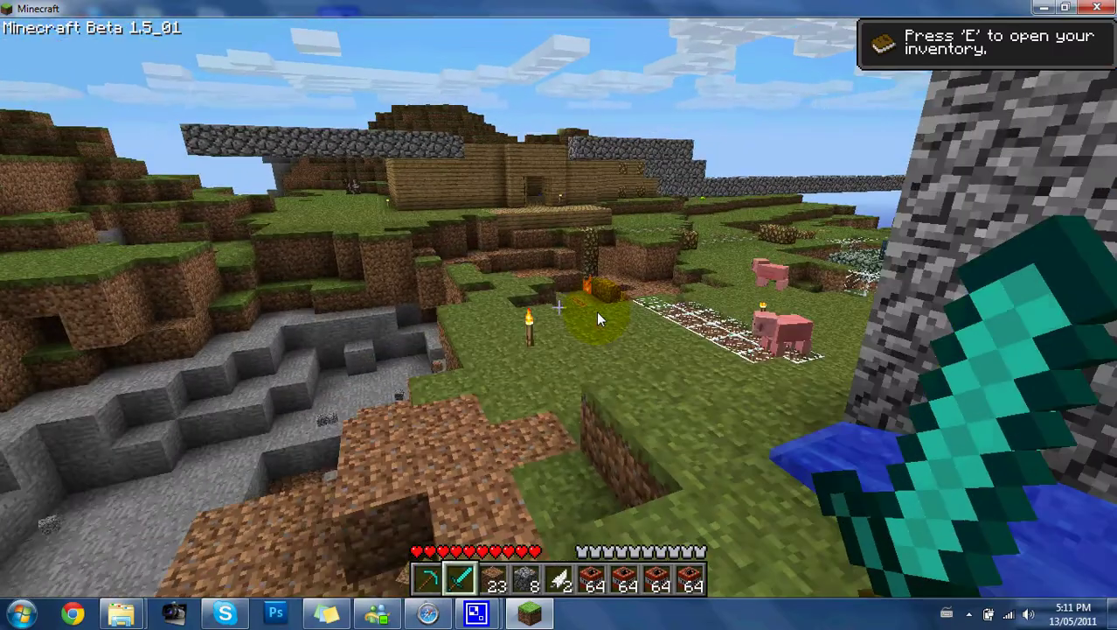
key("w")
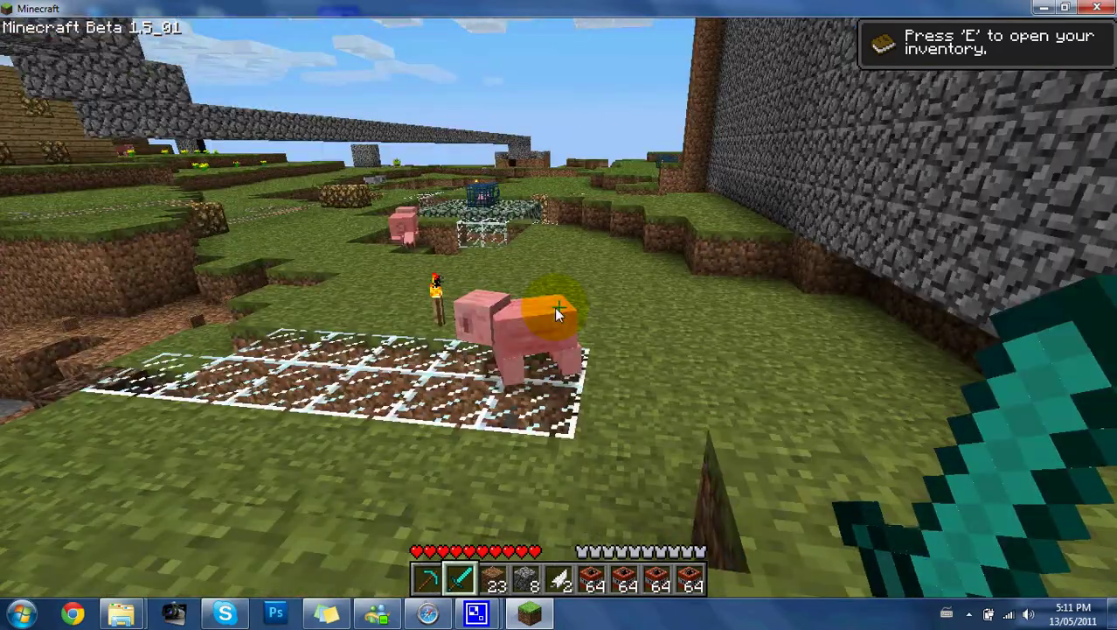
left_click(558, 315)
left_click(558, 315)
left_click(558, 315)
left_click(558, 315)
left_click(558, 315)
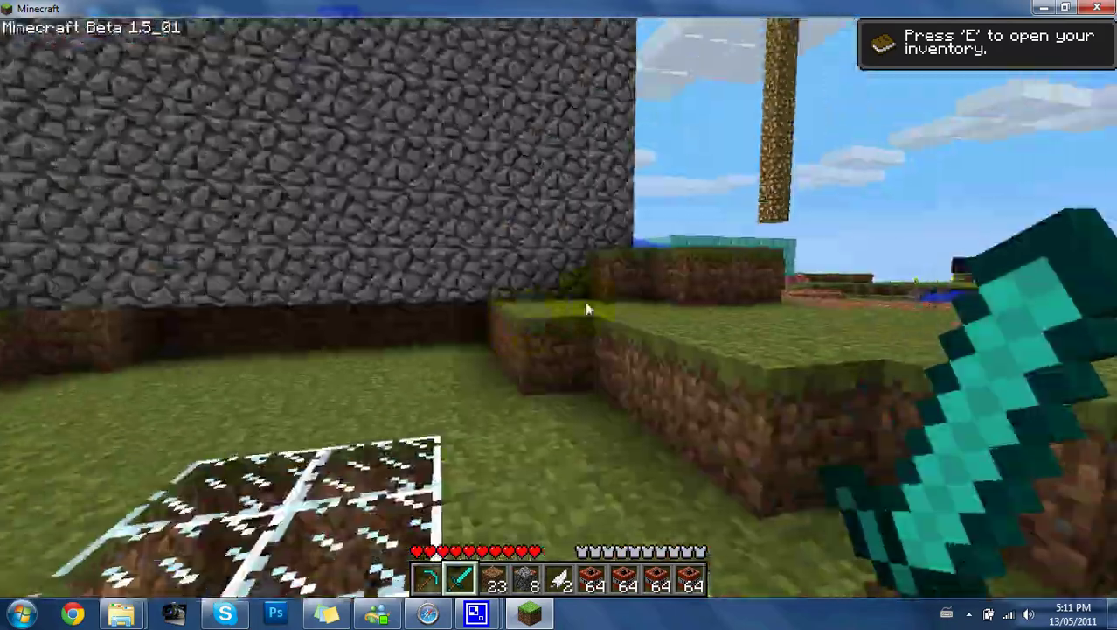
- Break the cobblestone wall, walk toward the dropped cobblestone, then pause the game
key("w")
left_click(560, 298)
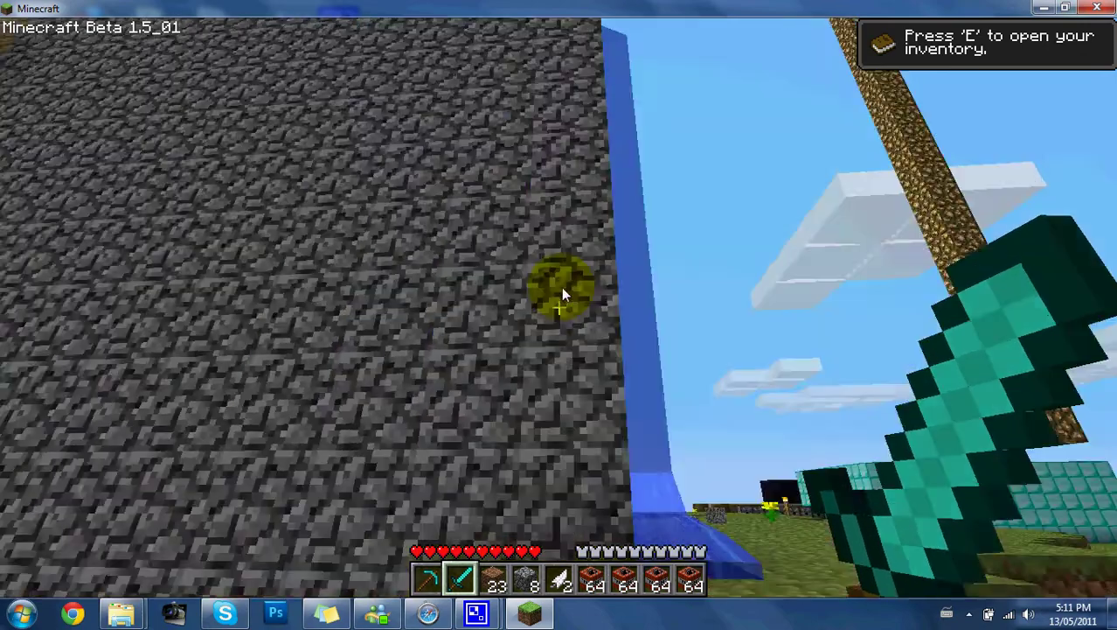
left_click(562, 317)
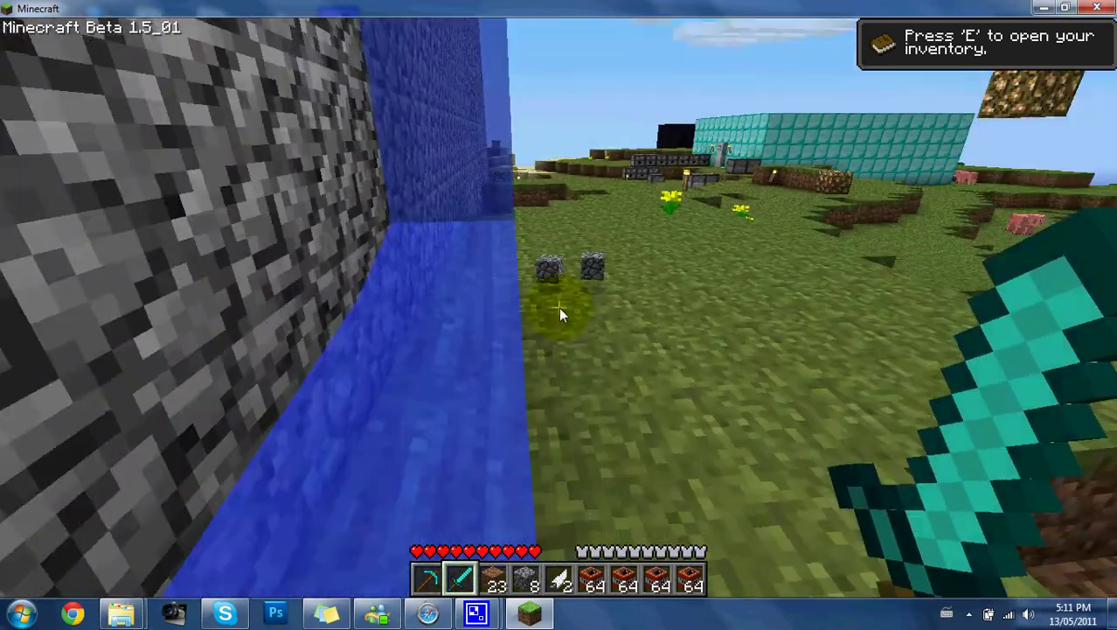
key("w")
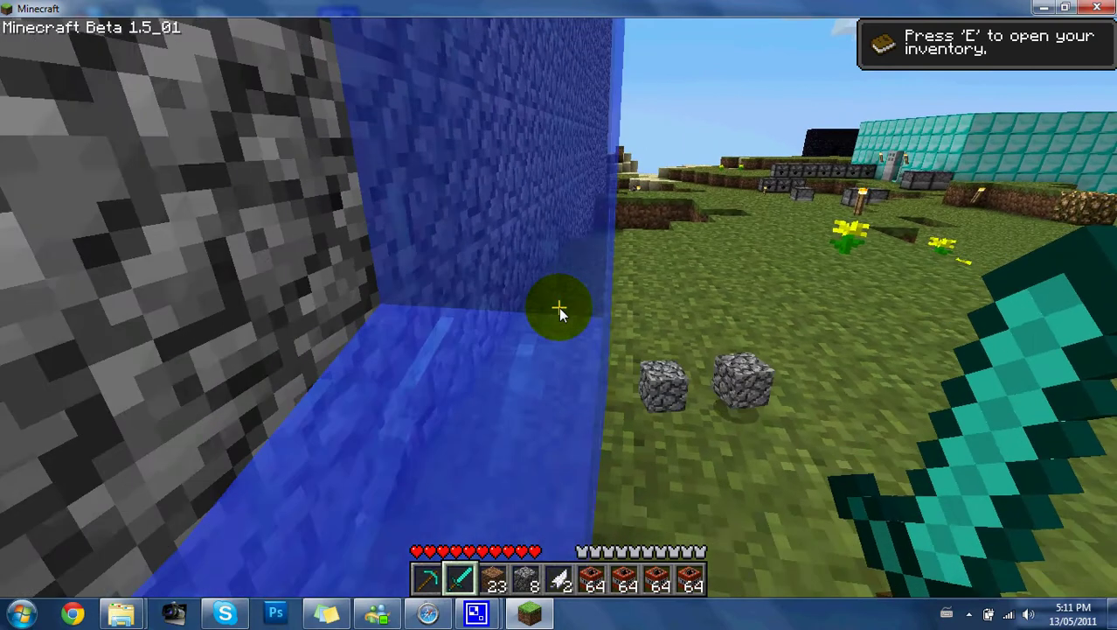
key("Escape")
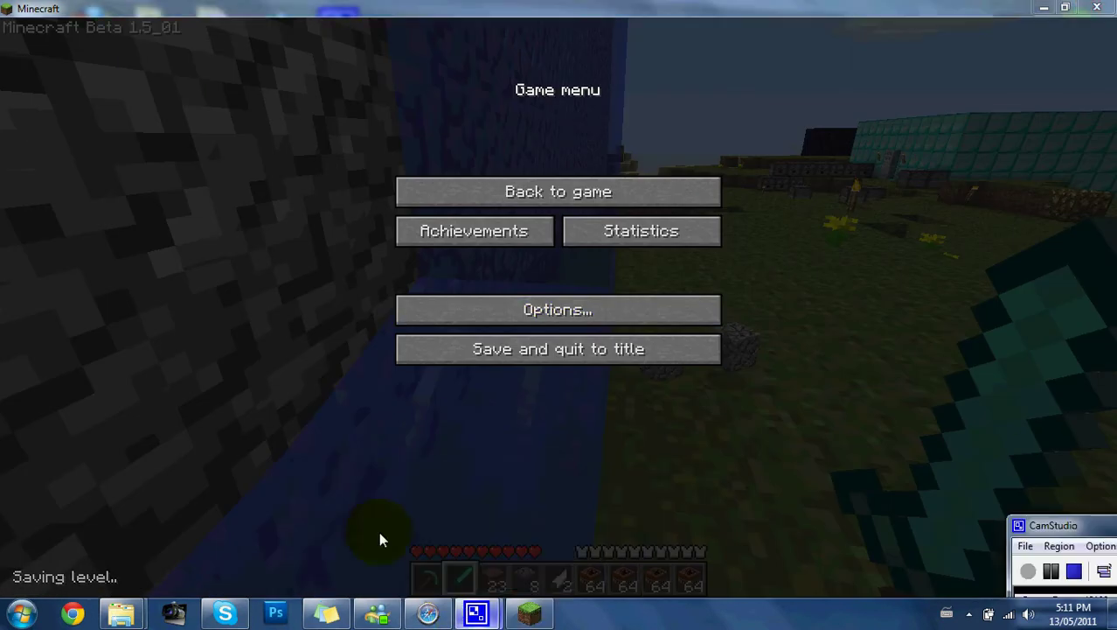